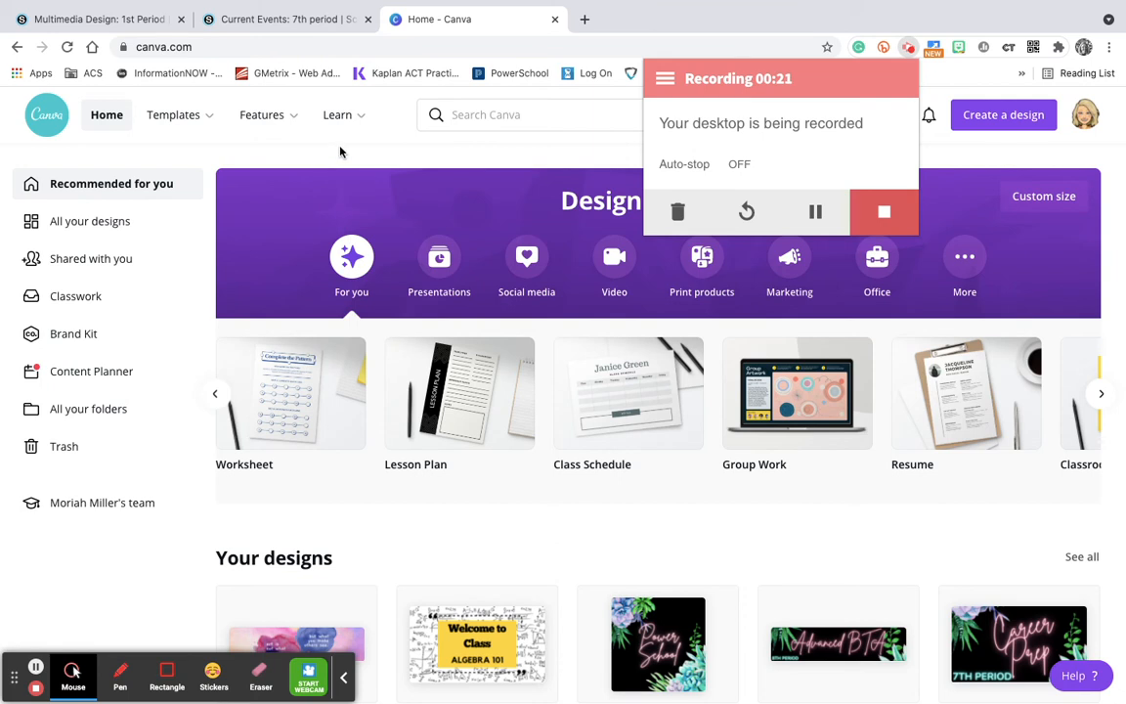
Switch to the Schoology Multimedia Design 1st Period course and view its banner and button graphics
{"action": "left_click", "coordinate": [340, 152]}
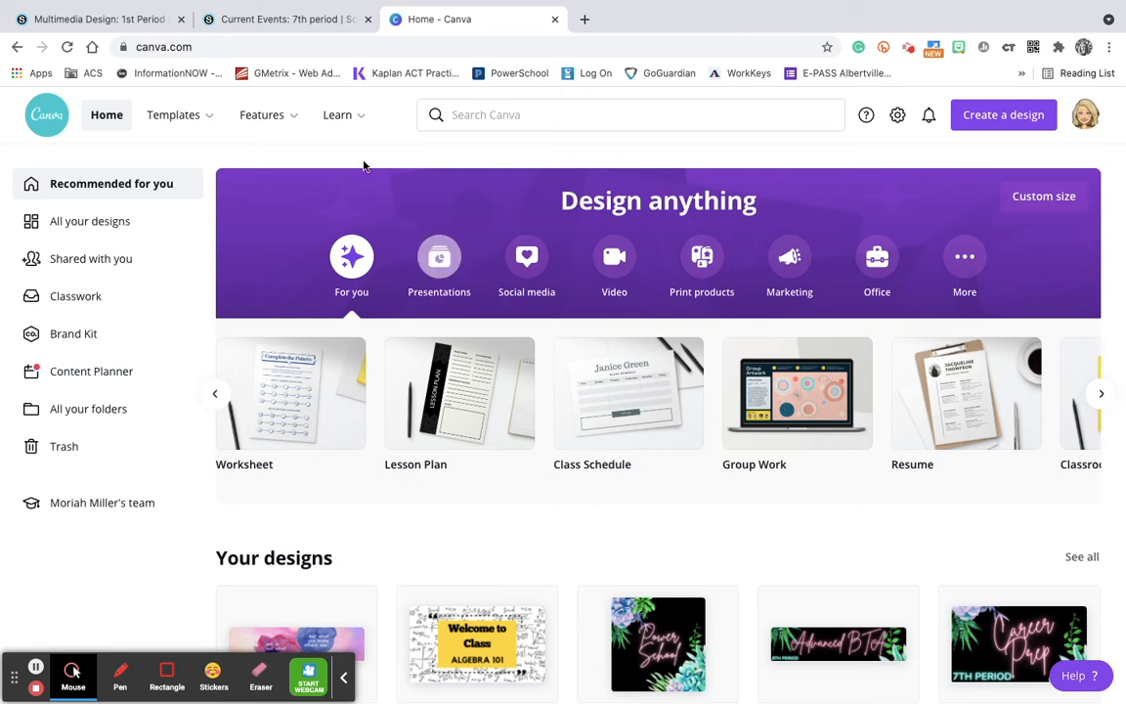
{"action": "left_click", "coordinate": [98, 19]}
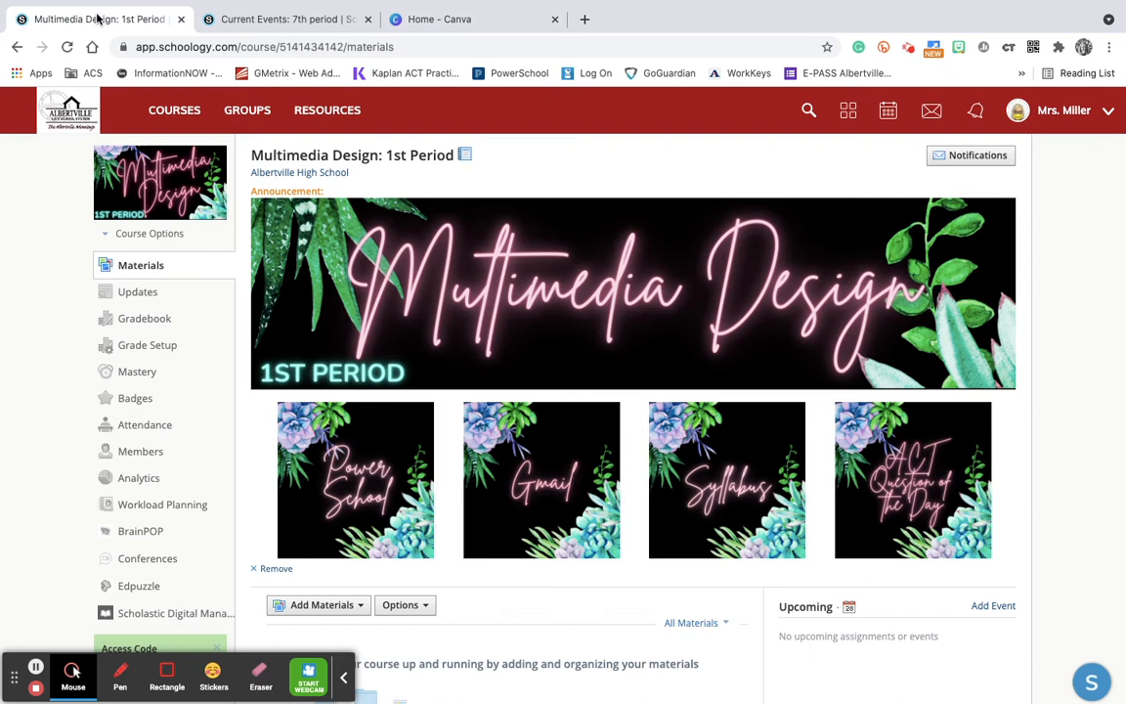
{"action": "mouse_move", "coordinate": [105, 149]}
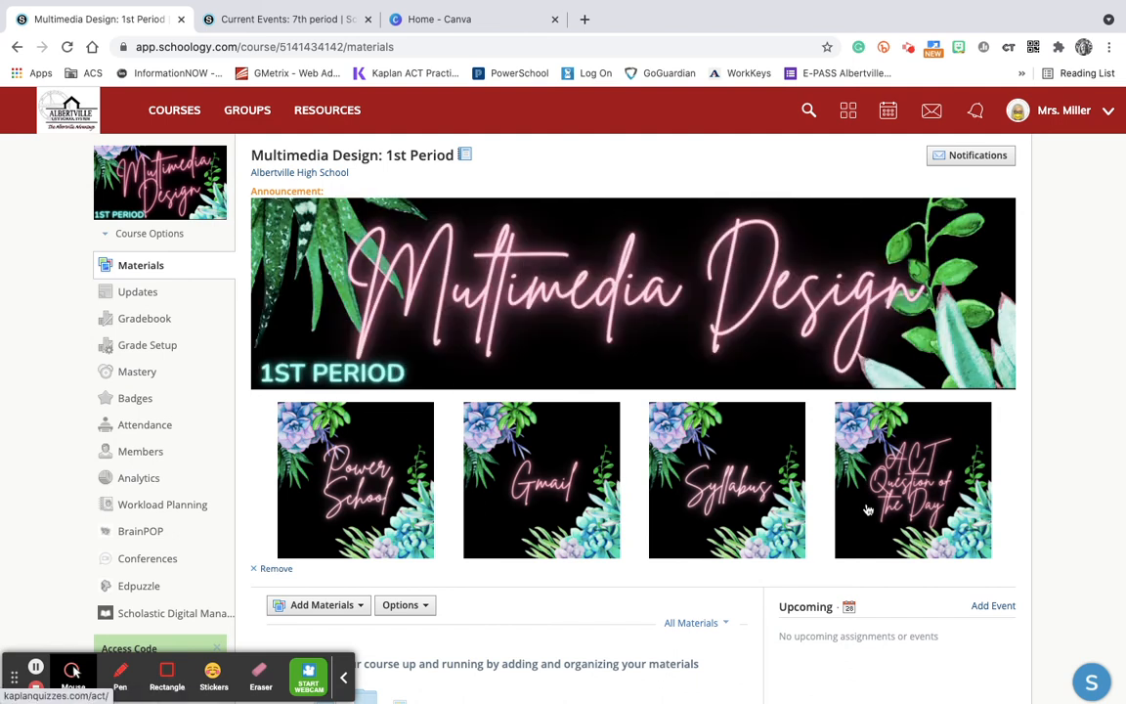
Switch to Canva and search for Schoology Course Card templates
{"action": "left_click", "coordinate": [457, 19]}
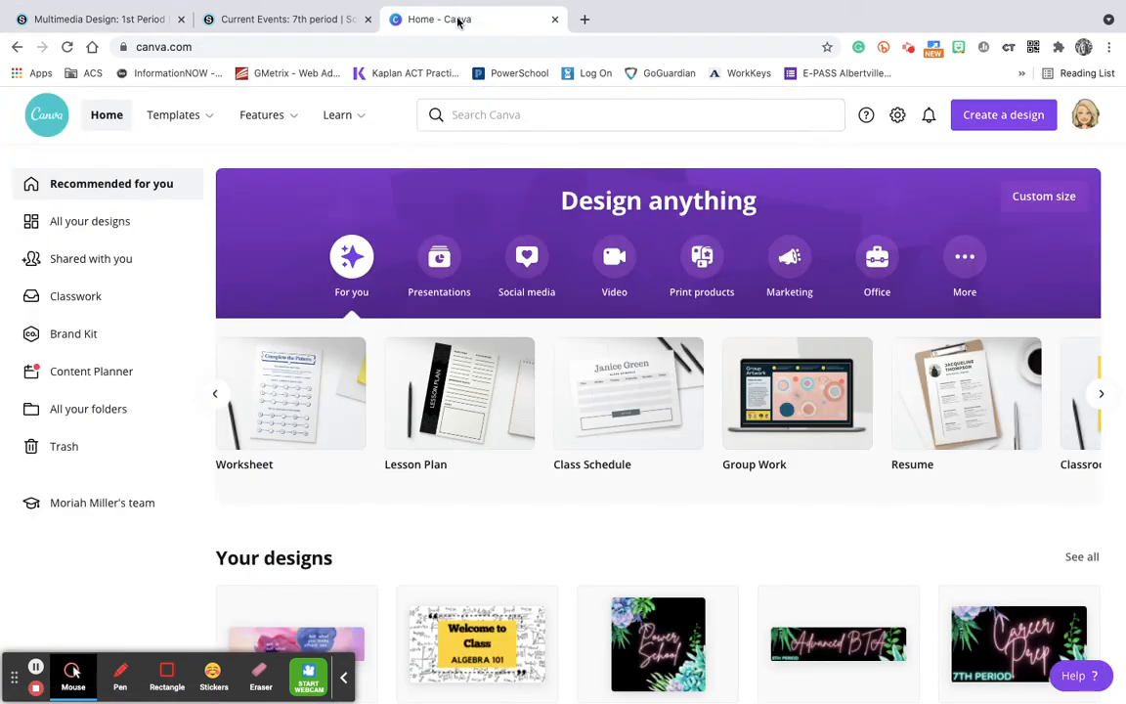
{"action": "left_click", "coordinate": [471, 114]}
{"action": "type", "text": "s"}
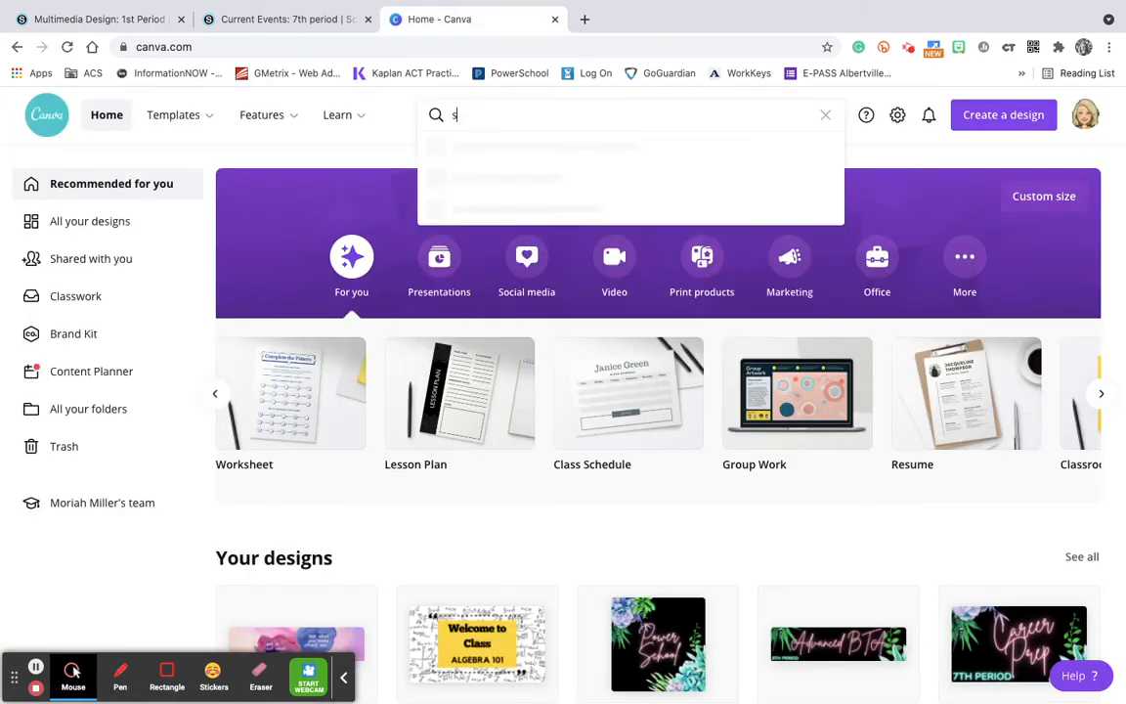
{"action": "type", "text": "choology"}
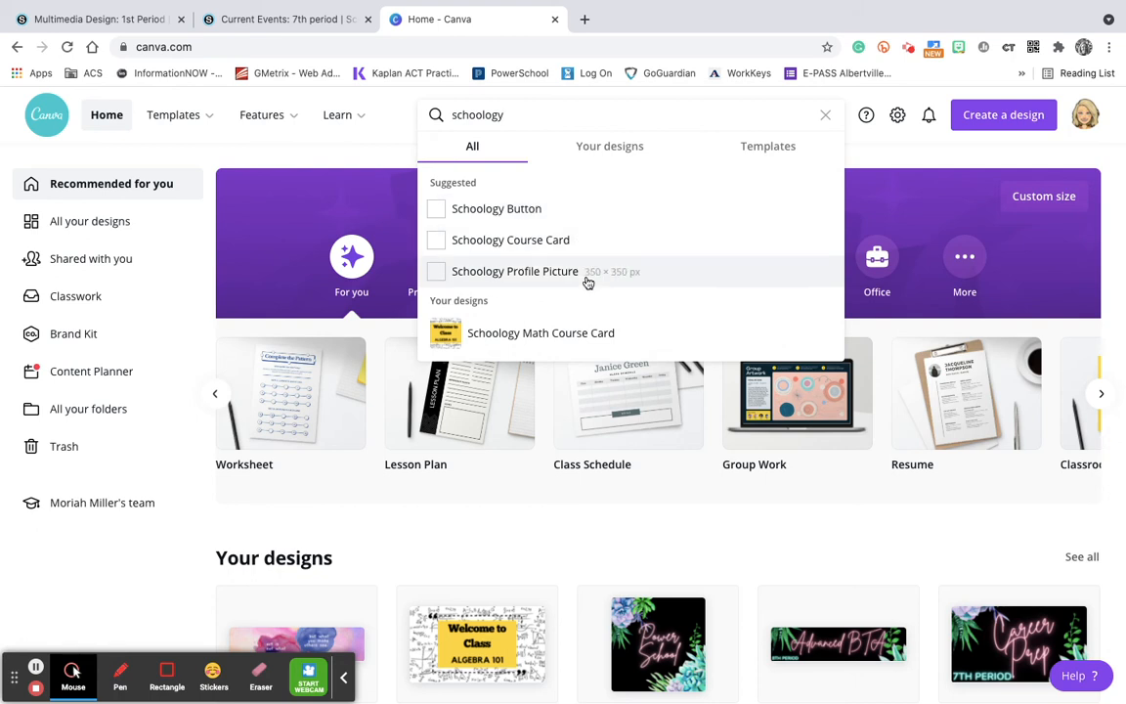
{"action": "left_click", "coordinate": [508, 246]}
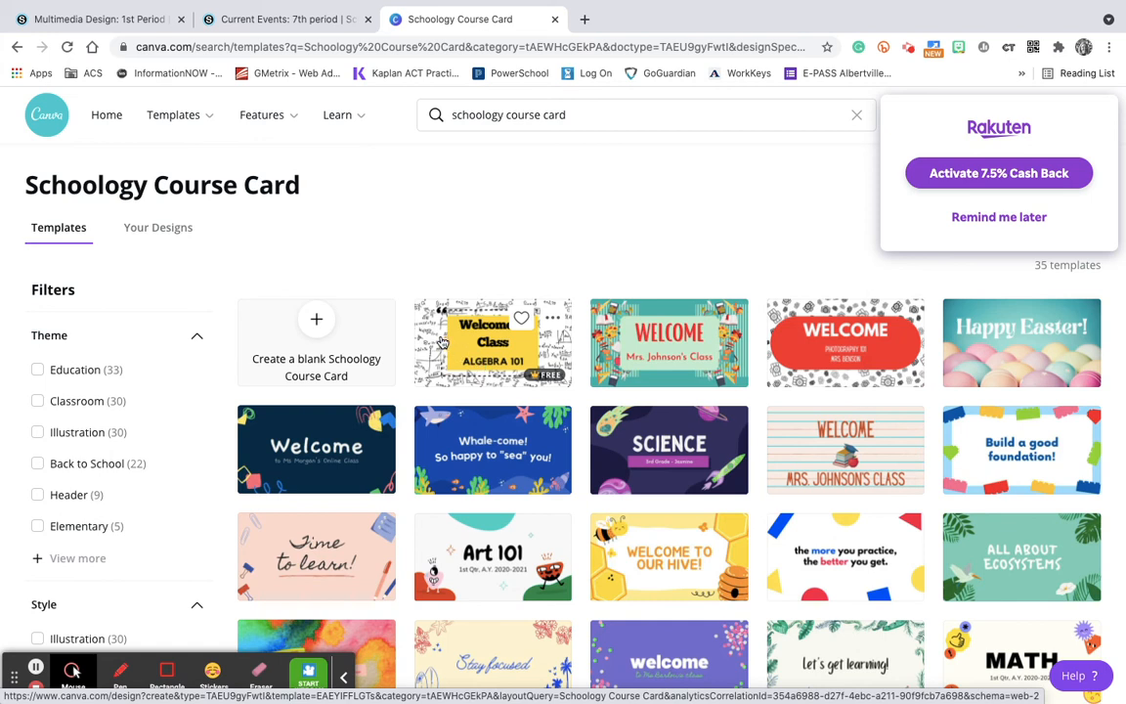
Switch to Schoology and view the picture editing options of the Multimedia Design course, closing them without changes
{"action": "left_click", "coordinate": [84, 16]}
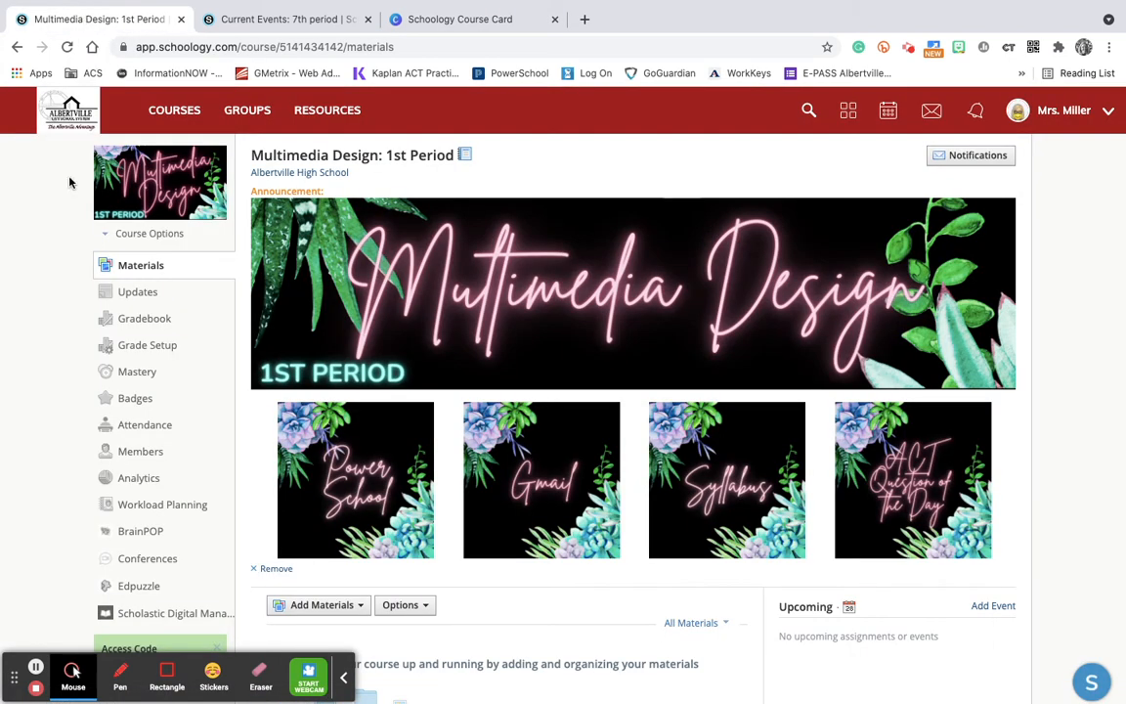
{"action": "mouse_move", "coordinate": [147, 180]}
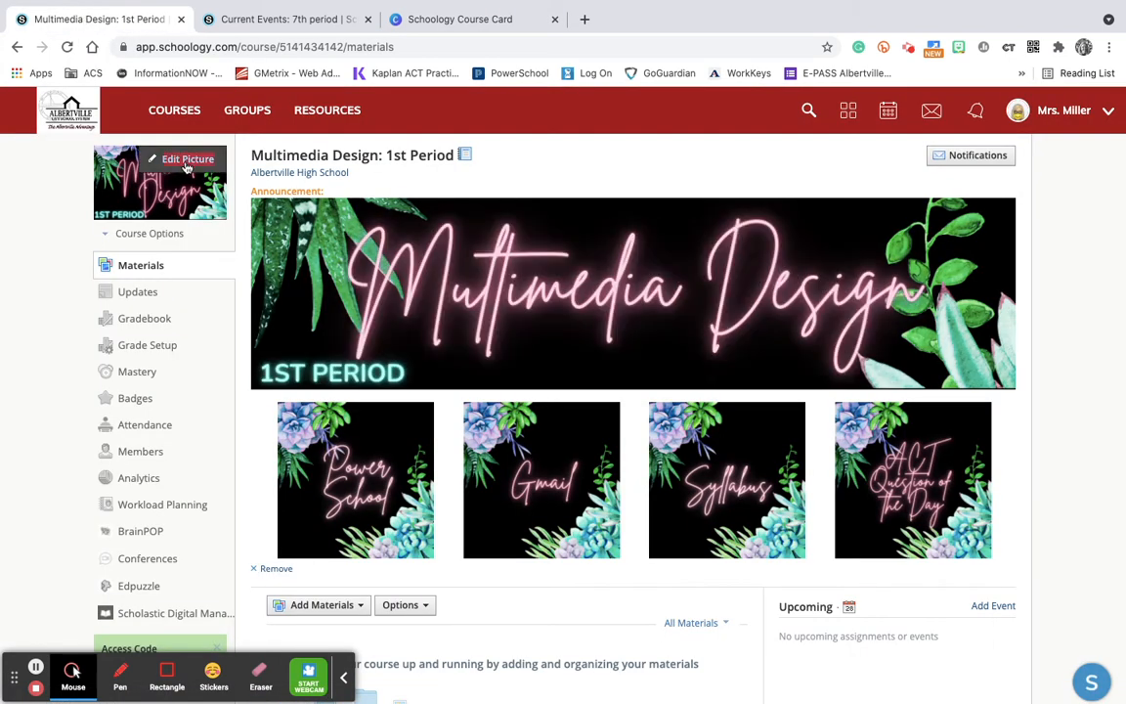
{"action": "left_click", "coordinate": [189, 162]}
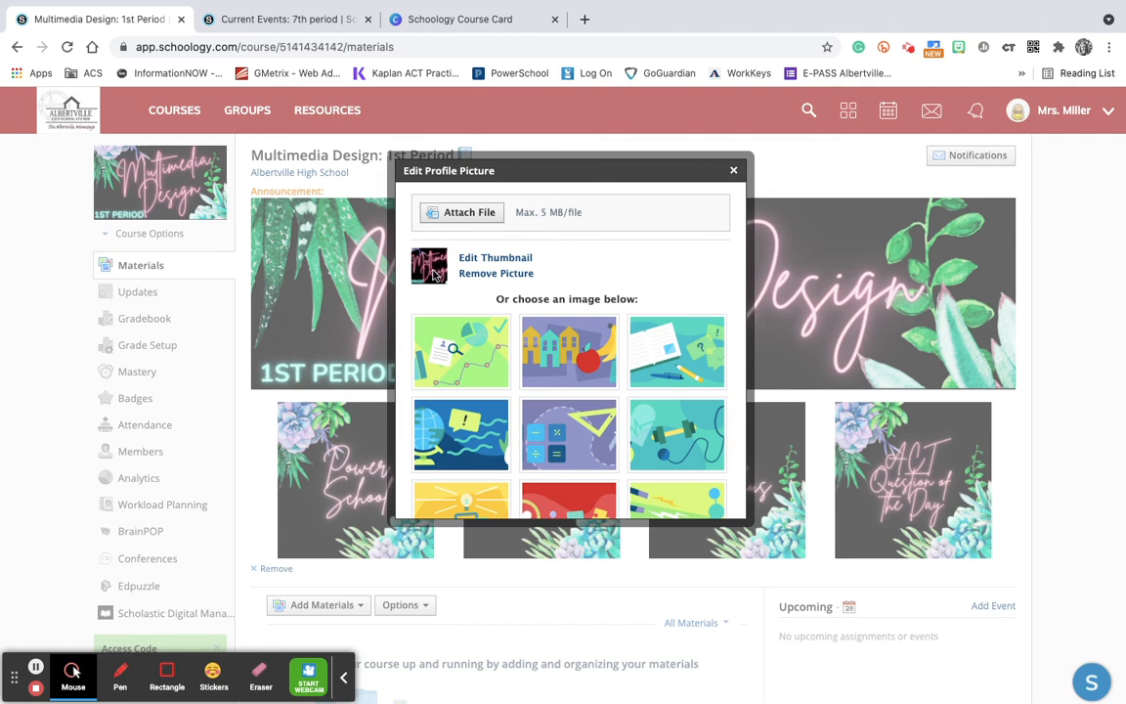
{"action": "left_click", "coordinate": [736, 172]}
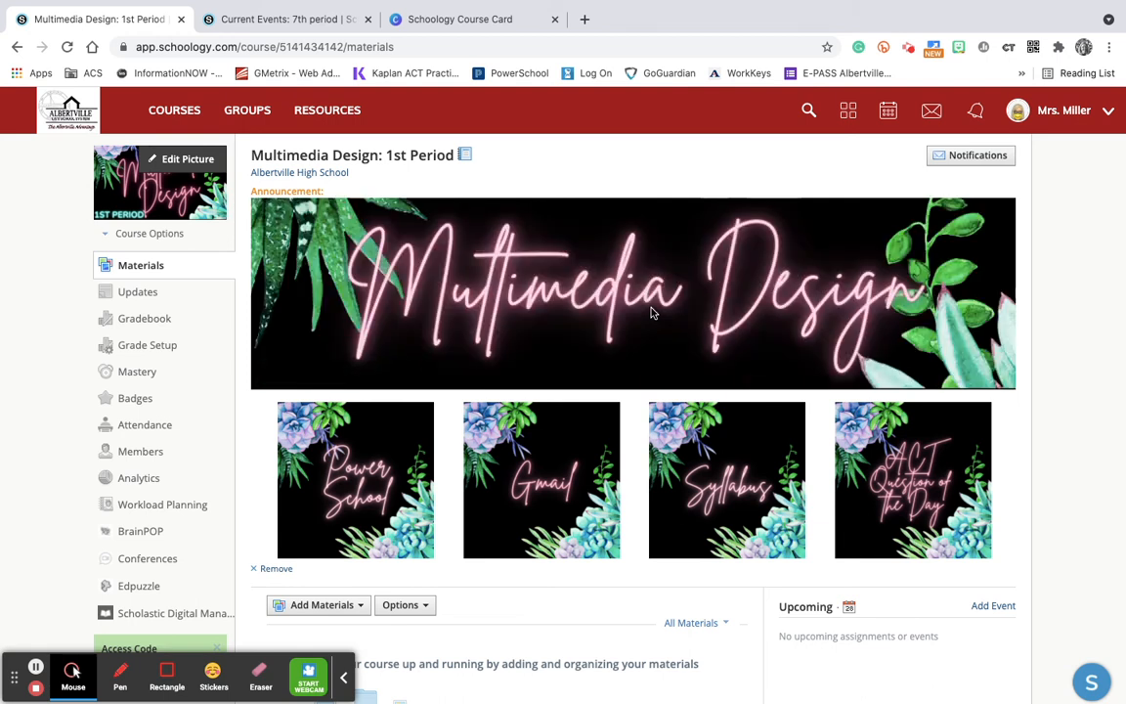
Switch to Canva, search for Google Classroom Header templates and postpone the Rakuten cash back offer
{"action": "left_click", "coordinate": [478, 23]}
{"action": "left_click", "coordinate": [586, 118]}
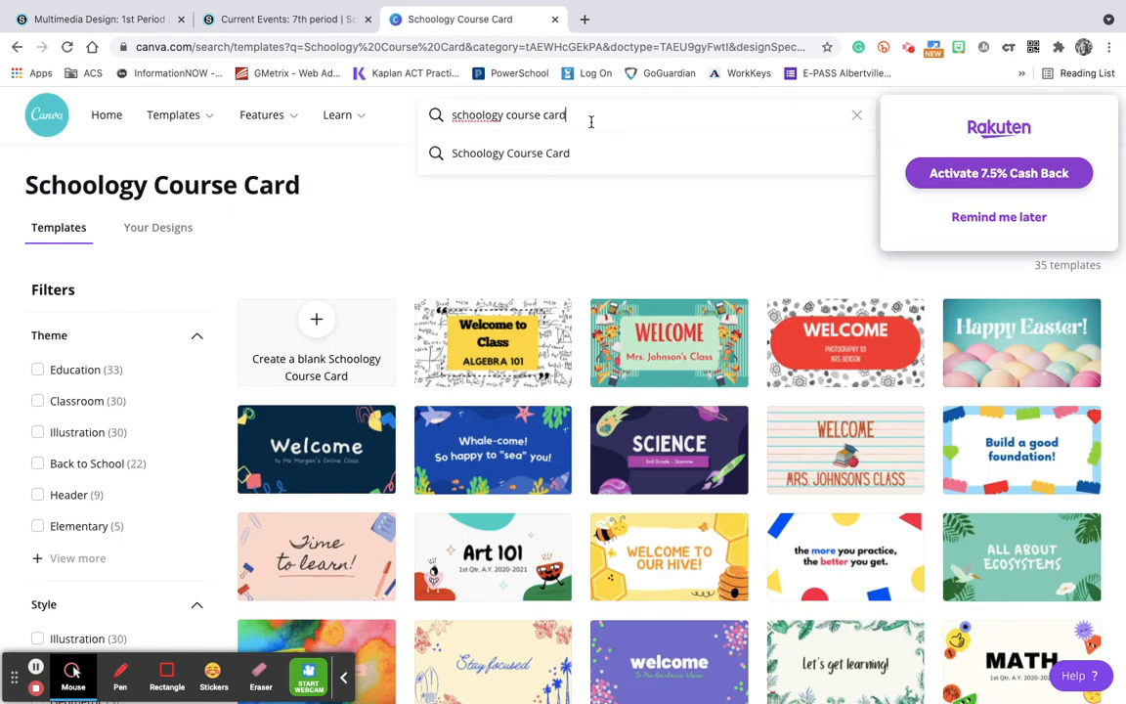
{"action": "key", "text": "BackSpace"}
{"action": "key", "text": "BackSpace"}
{"action": "key", "text": "BackSpace"}
{"action": "key", "text": "BackSpace"}
{"action": "key", "text": "BackSpace"}
{"action": "key", "text": "BackSpace"}
{"action": "key", "text": "BackSpace"}
{"action": "key", "text": "BackSpace"}
{"action": "key", "text": "BackSpace"}
{"action": "key", "text": "BackSpace"}
{"action": "key", "text": "BackSpace"}
{"action": "key", "text": "BackSpace"}
{"action": "key", "text": "BackSpace"}
{"action": "key", "text": "BackSpace"}
{"action": "key", "text": "BackSpace"}
{"action": "type", "text": "g"}
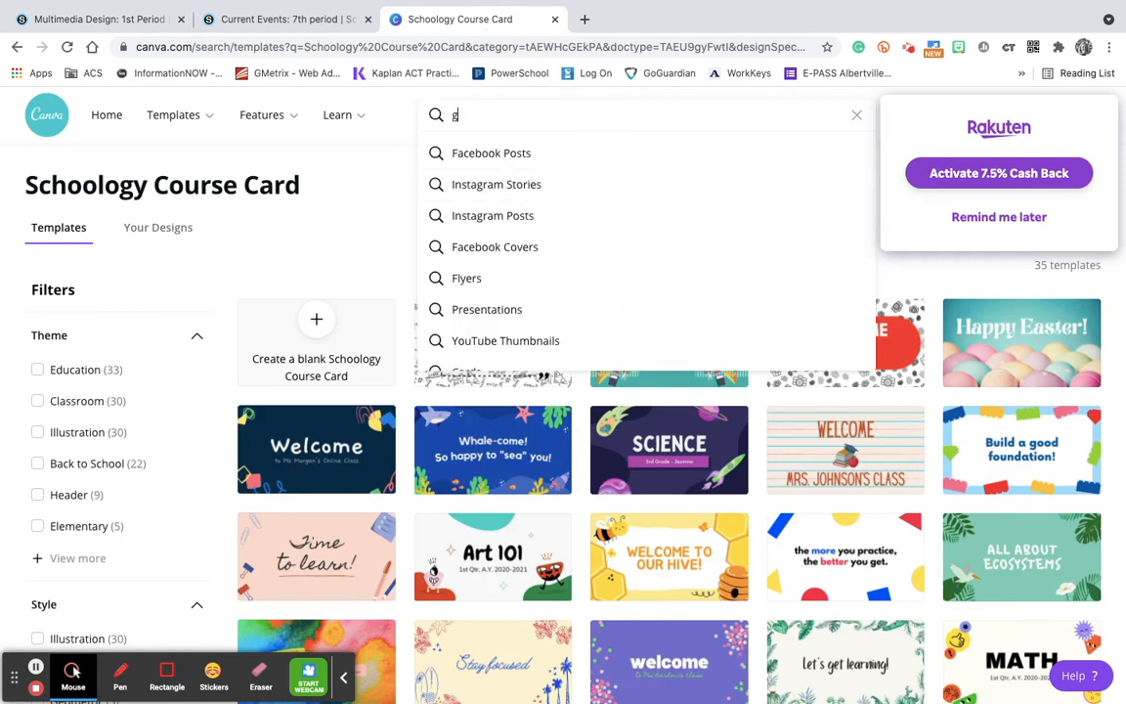
{"action": "type", "text": "oogle classroom"}
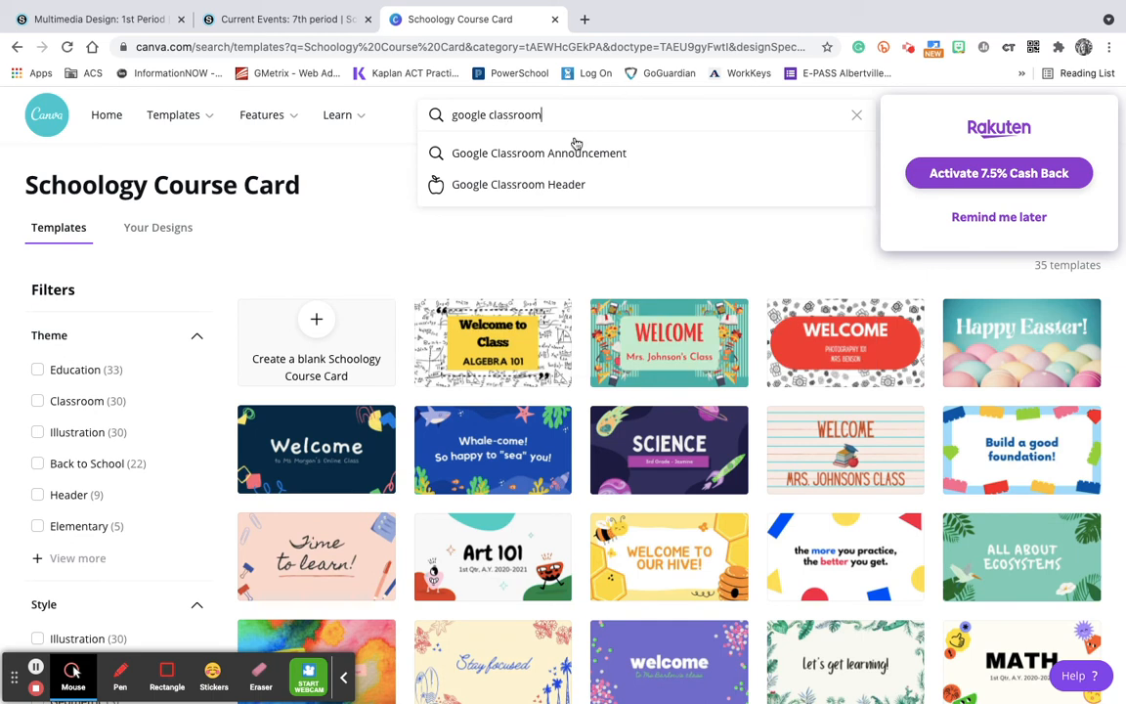
{"action": "left_click", "coordinate": [512, 187]}
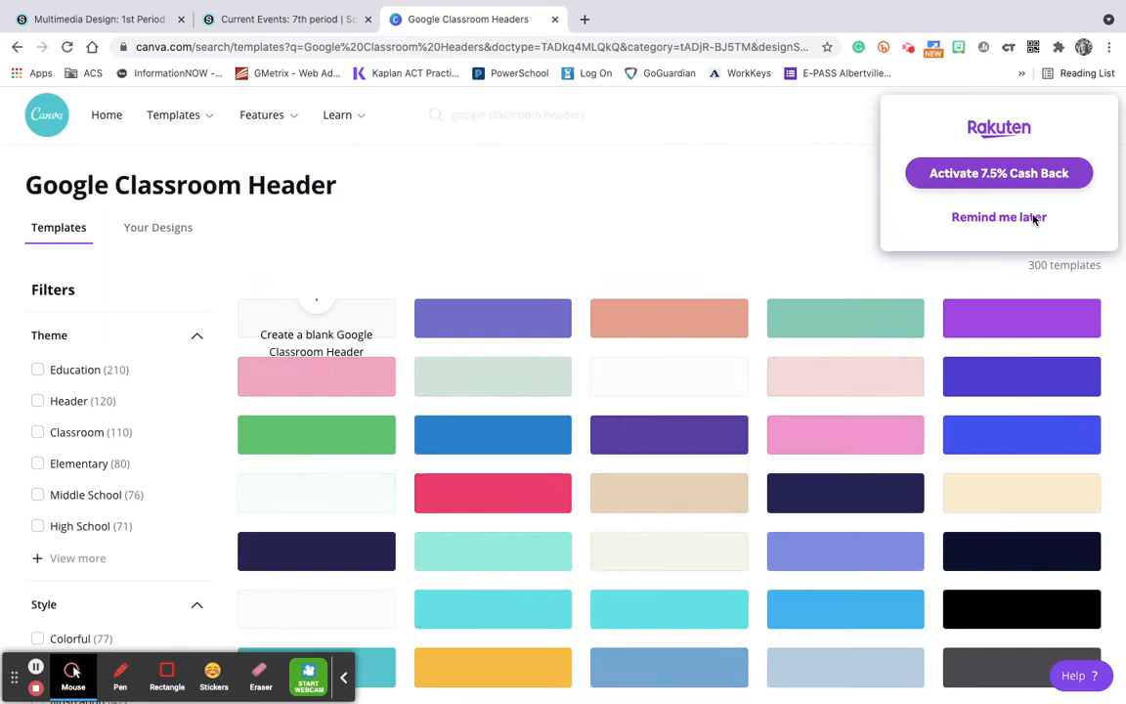
{"action": "left_click", "coordinate": [1022, 219]}
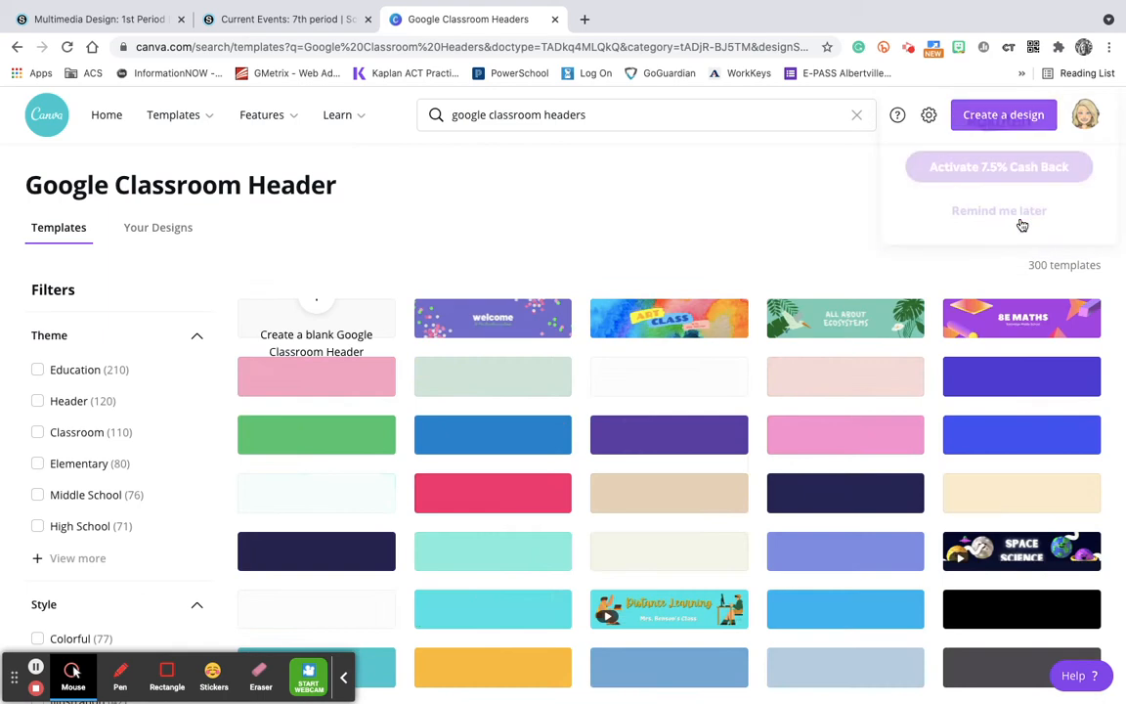
Open the purple welcome Google Classroom Header template and apply the Pan page animation
{"action": "scroll", "coordinate": [747, 533], "scroll_direction": "down", "scroll_amount": 10}
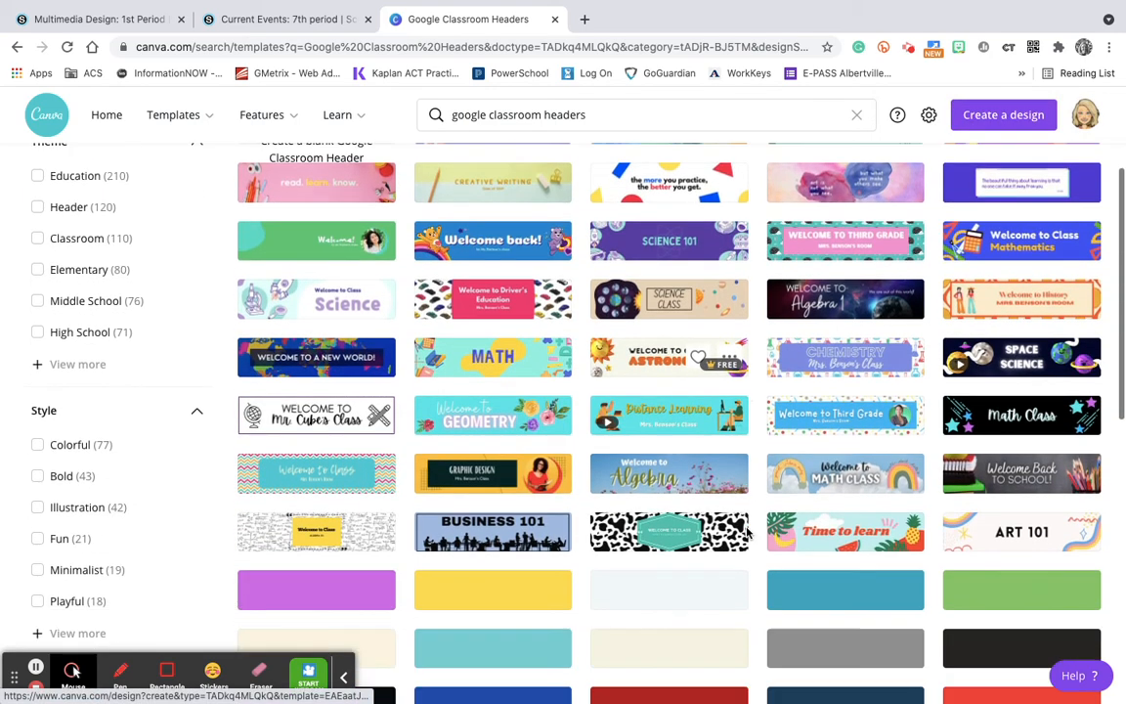
{"action": "scroll", "coordinate": [747, 533], "scroll_direction": "up", "scroll_amount": 10}
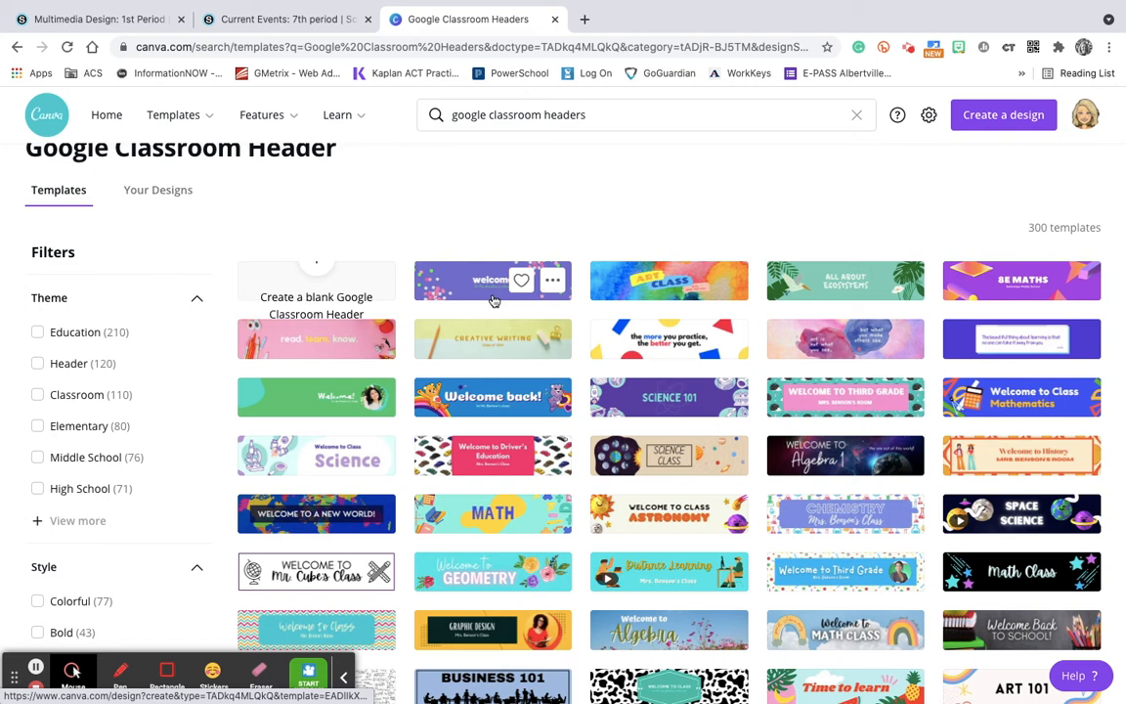
{"action": "left_click", "coordinate": [460, 279]}
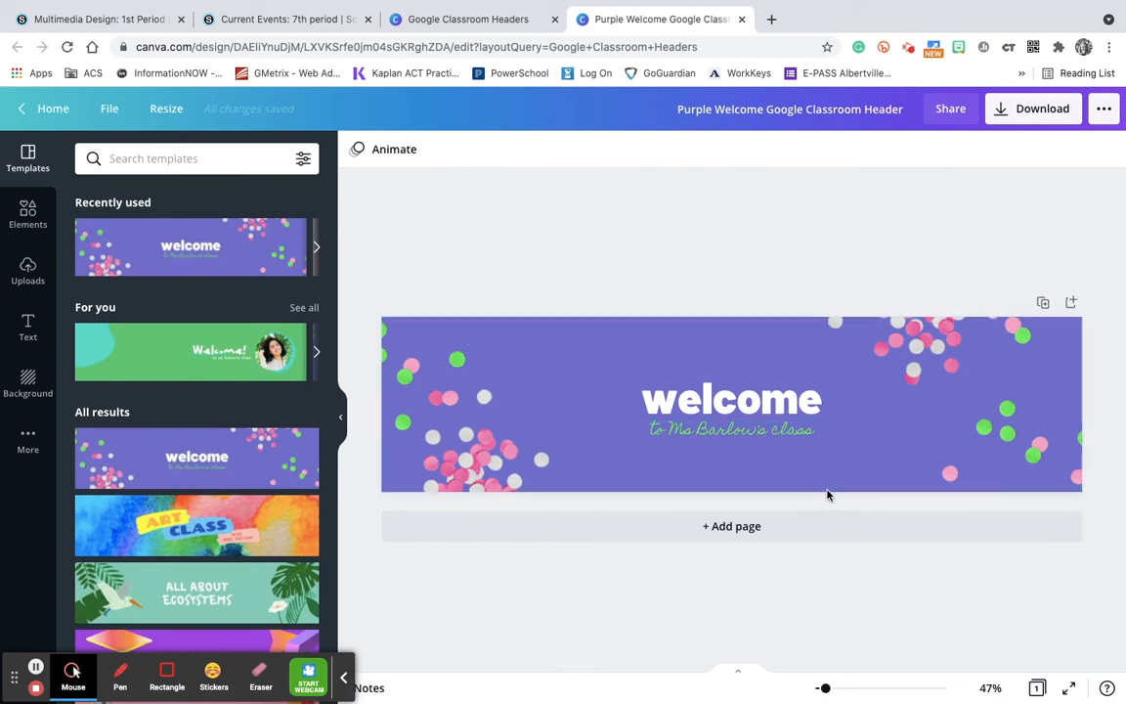
{"action": "left_click", "coordinate": [378, 152]}
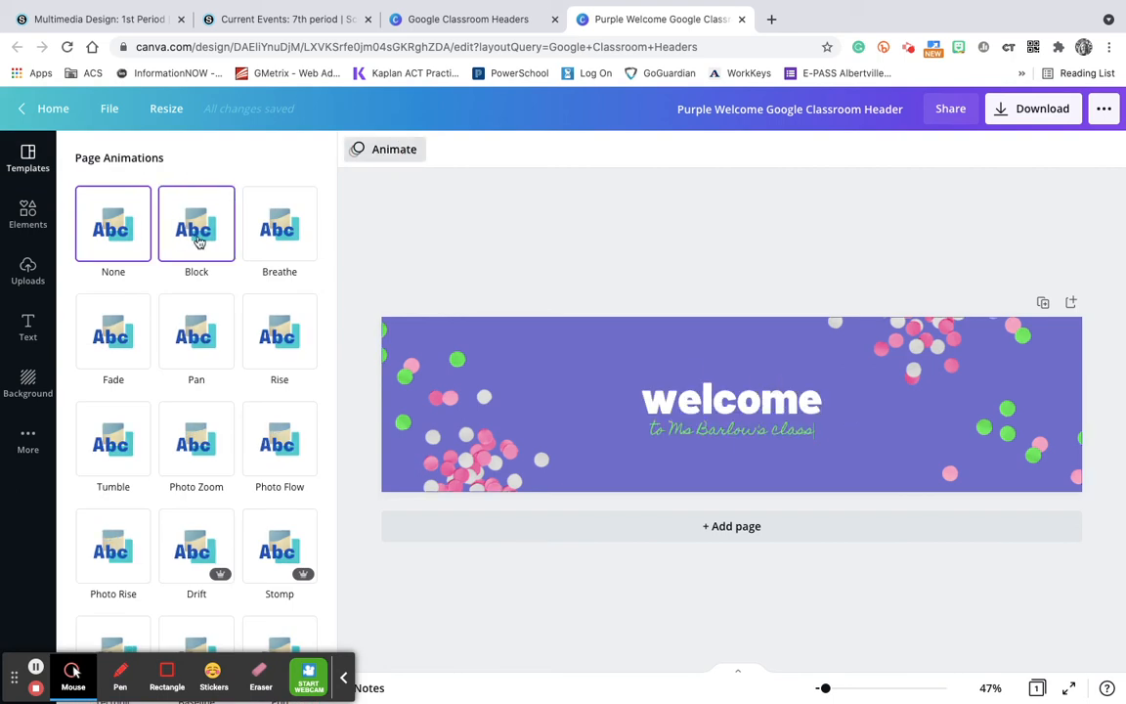
{"action": "left_click", "coordinate": [200, 335]}
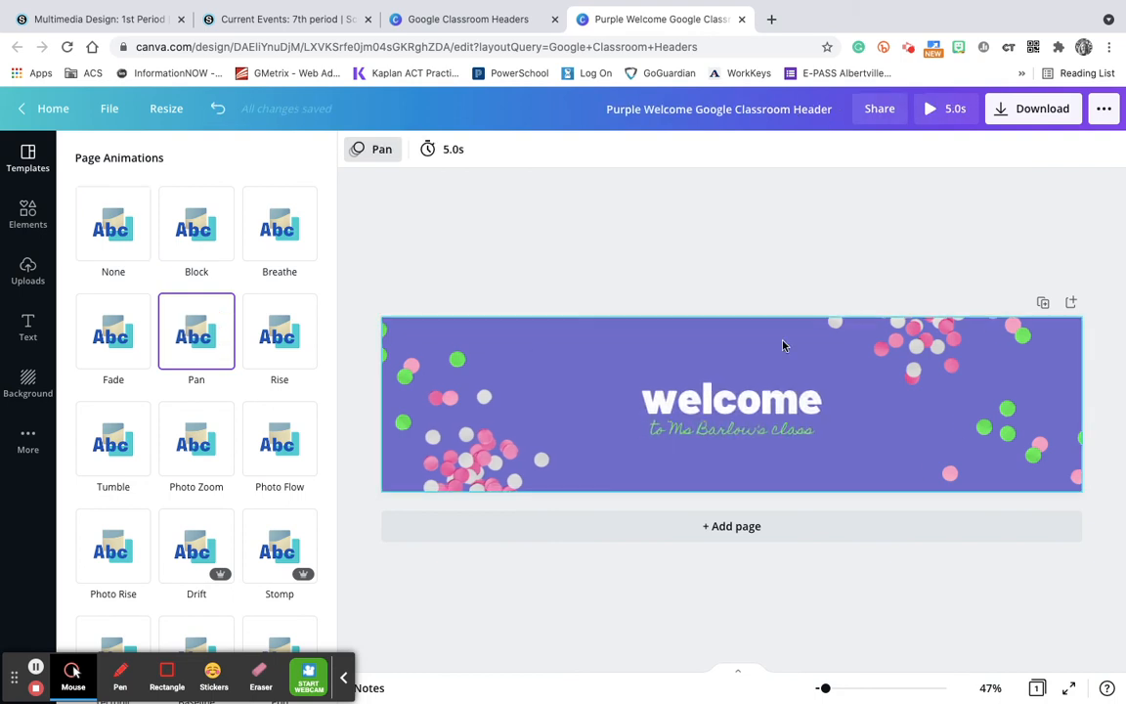
Set the download file type of the animated header to GIF
{"action": "left_click", "coordinate": [1034, 110]}
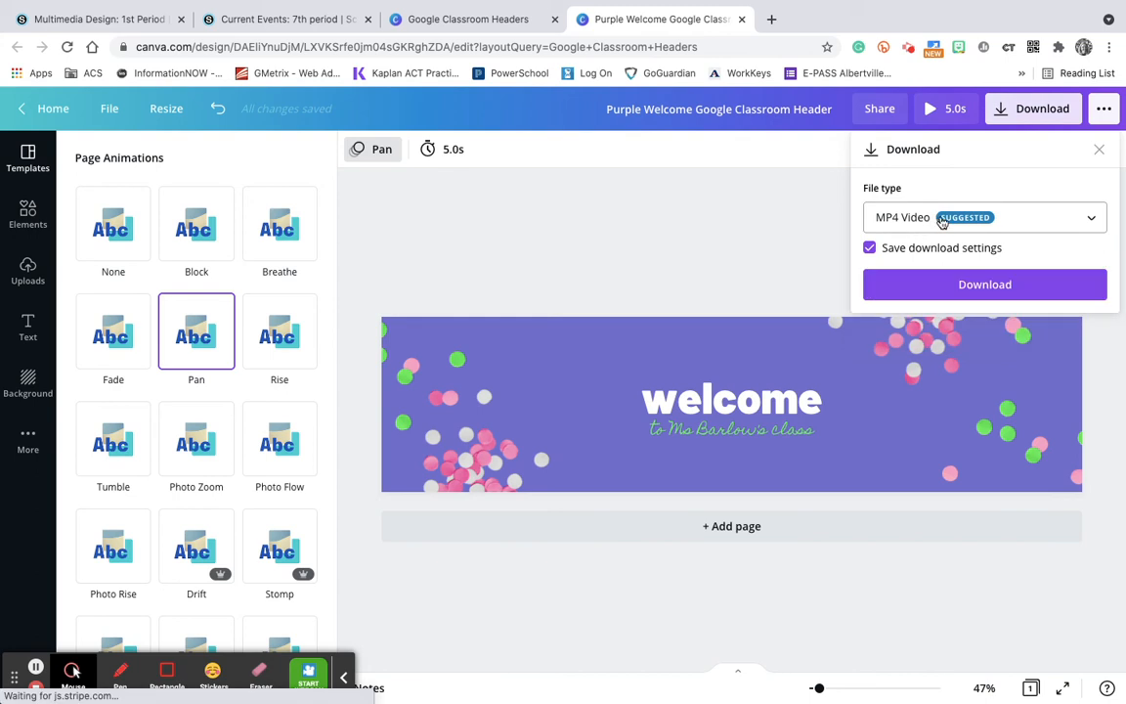
{"action": "left_click", "coordinate": [942, 221]}
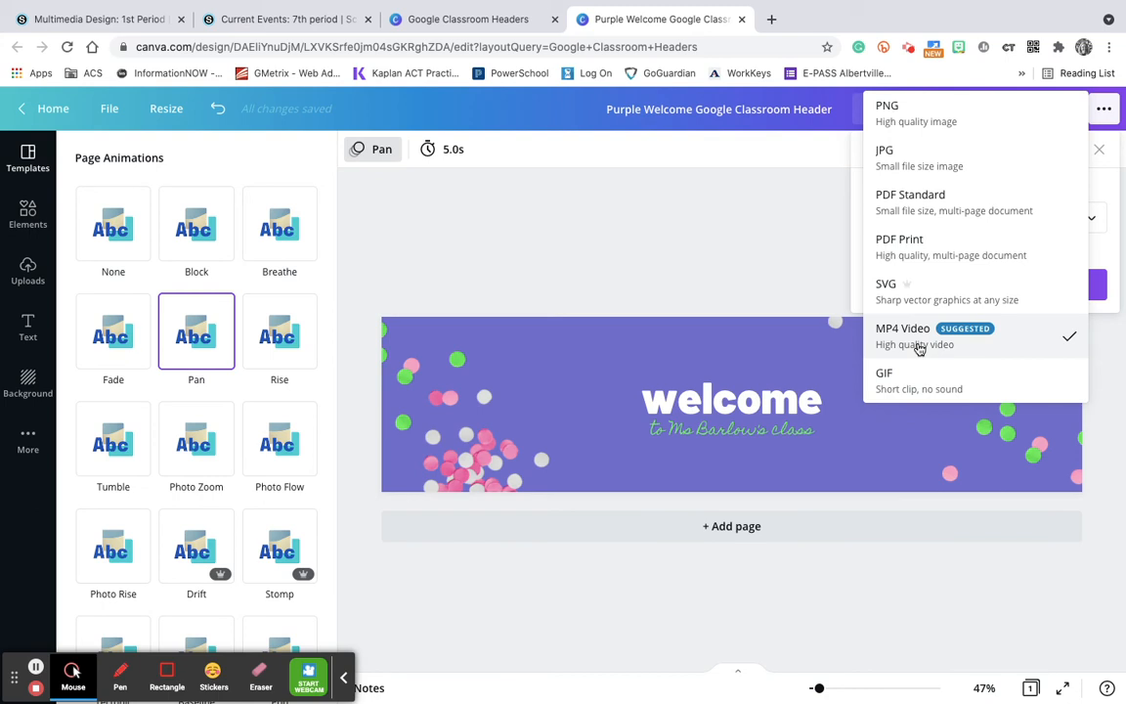
{"action": "left_click", "coordinate": [920, 378]}
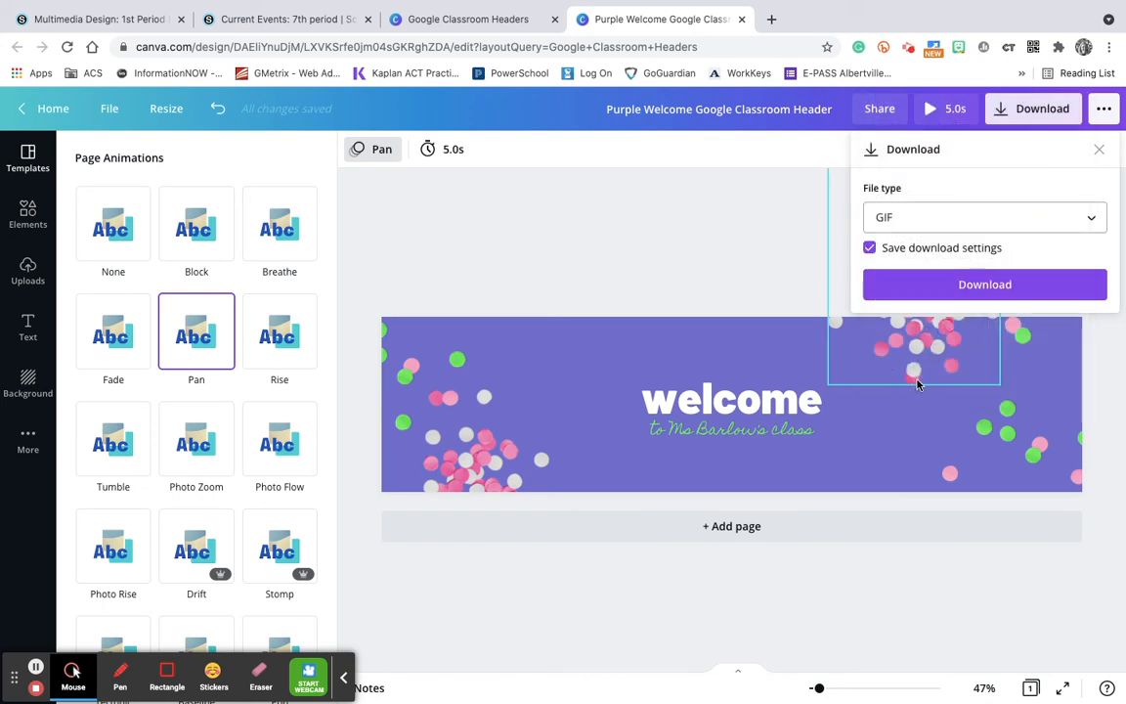
Check the Schoology course page, return to the Canva template search and browse Schoology Button templates
{"action": "left_click", "coordinate": [93, 19]}
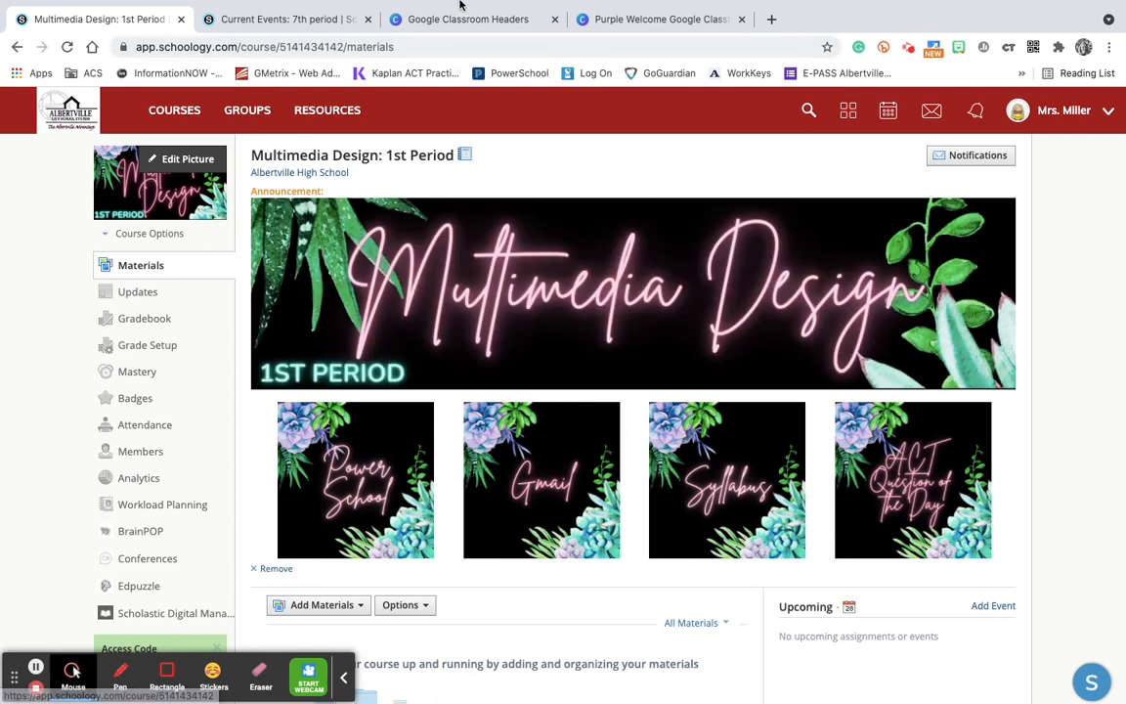
{"action": "left_click", "coordinate": [495, 25]}
{"action": "left_click", "coordinate": [603, 113]}
{"action": "triple_click", "coordinate": [582, 115]}
{"action": "type", "text": "sc"}
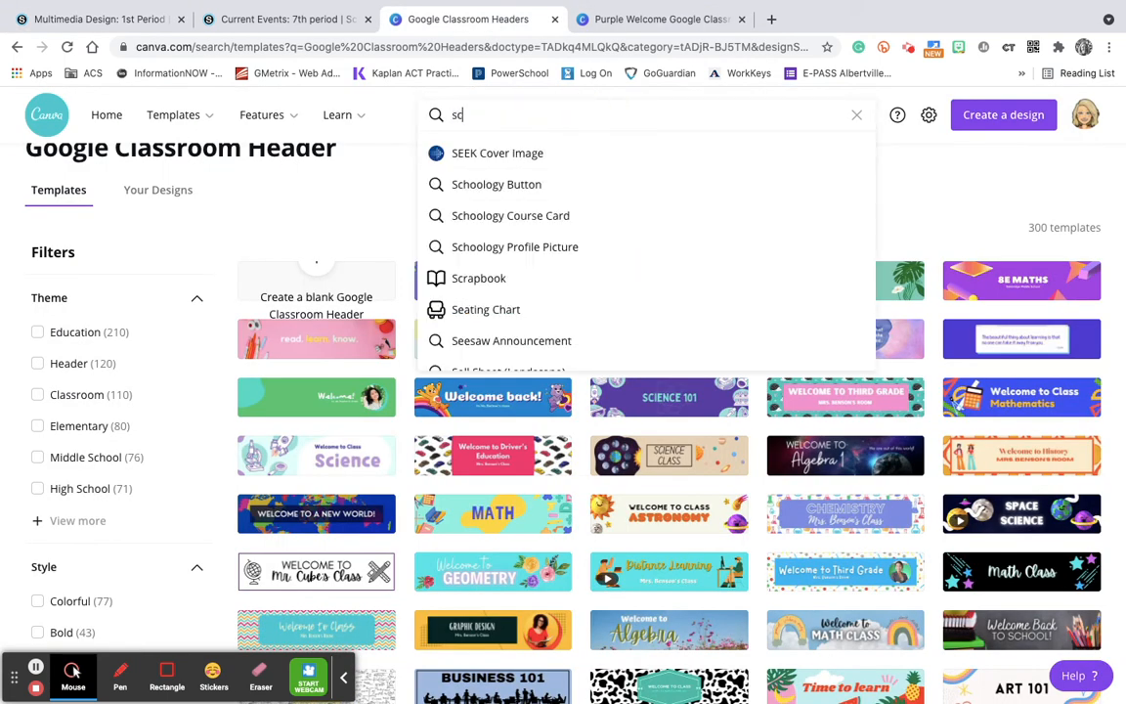
{"action": "type", "text": "hoology bu"}
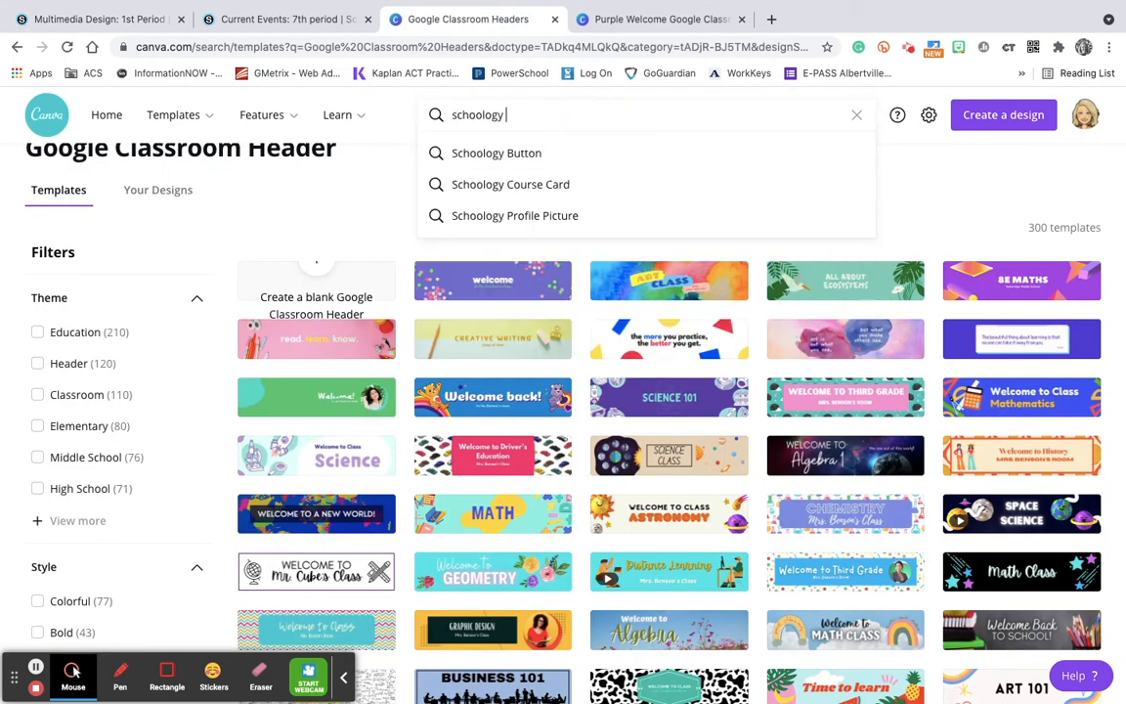
{"action": "left_click", "coordinate": [509, 155]}
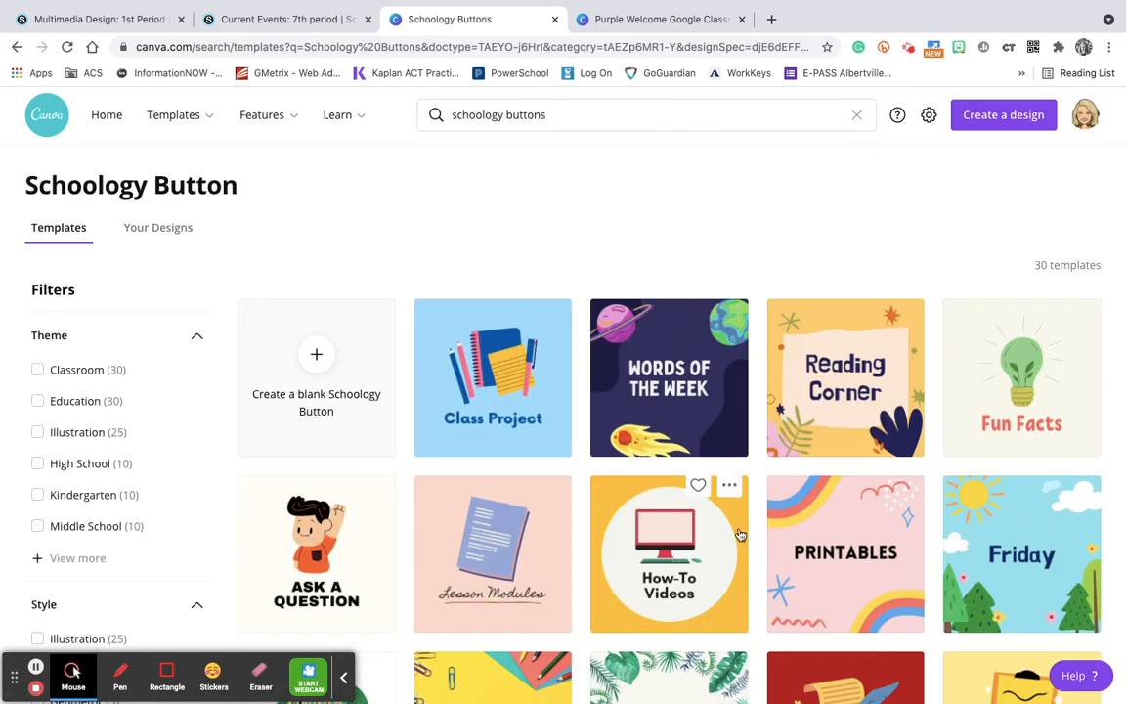
{"action": "scroll", "coordinate": [732, 515], "scroll_direction": "down", "scroll_amount": 3}
{"action": "scroll", "coordinate": [732, 516], "scroll_direction": "up", "scroll_amount": 3}
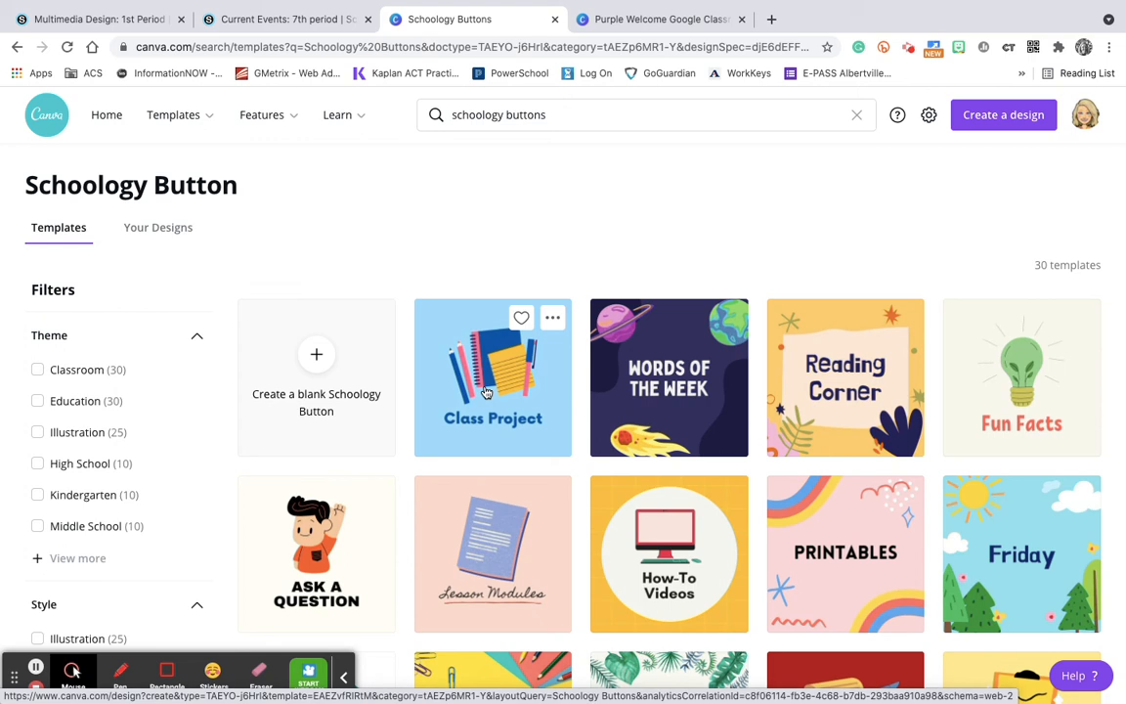
Switch to Schoology and open the Homeroom 11 course
{"action": "left_click", "coordinate": [88, 19]}
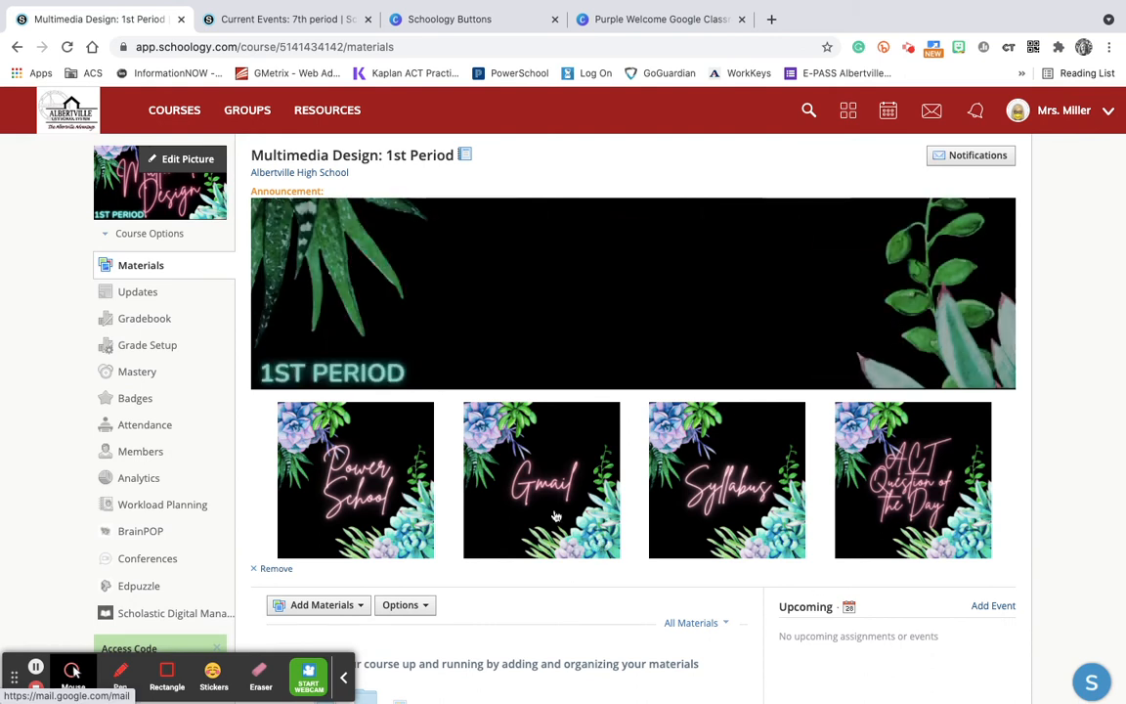
{"action": "left_click", "coordinate": [163, 112]}
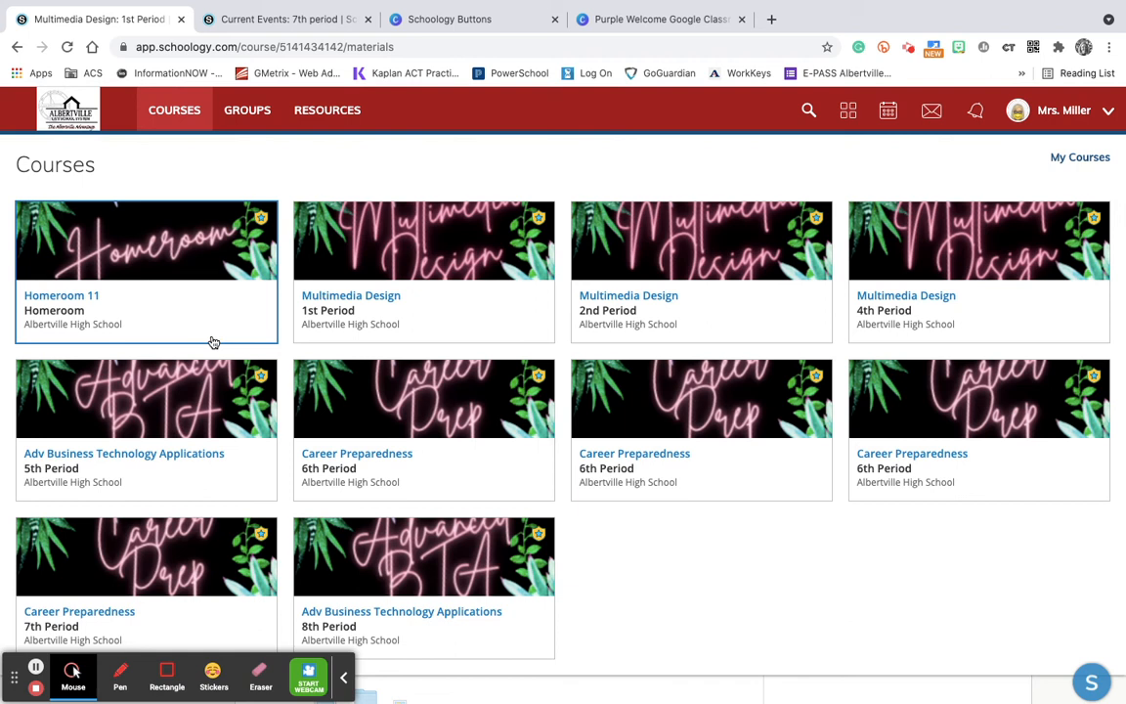
{"action": "left_click", "coordinate": [146, 286]}
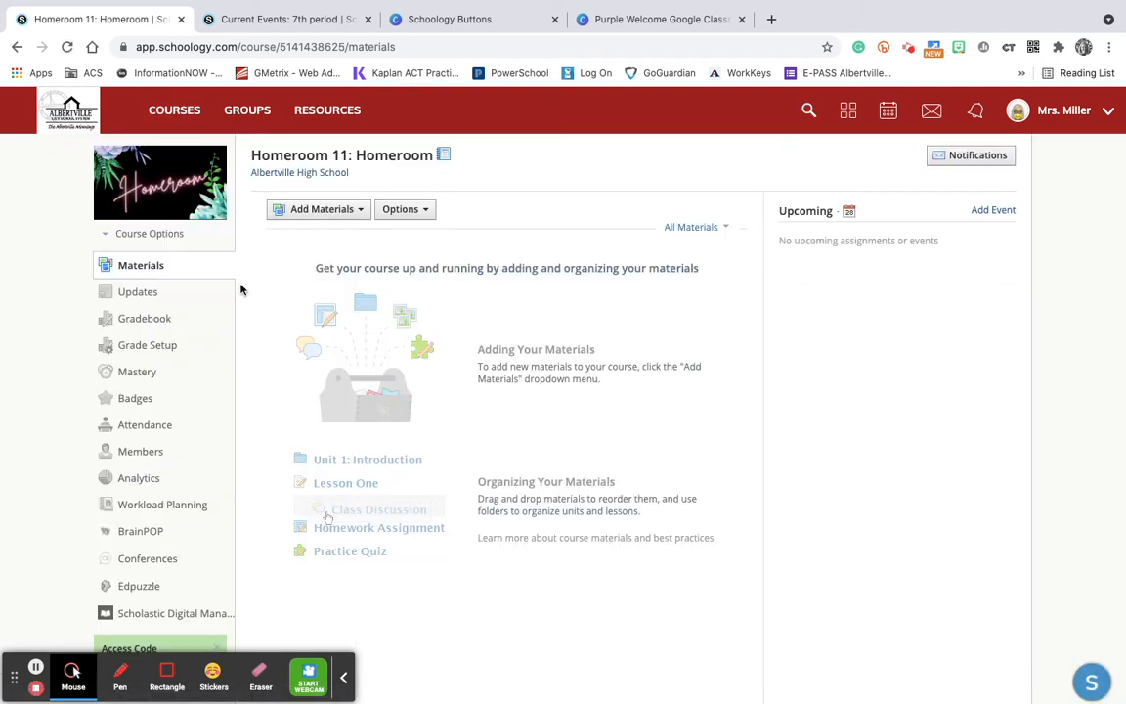
Add a new page titled "welcome" to the Homeroom 11 course materials
{"action": "left_click", "coordinate": [319, 215]}
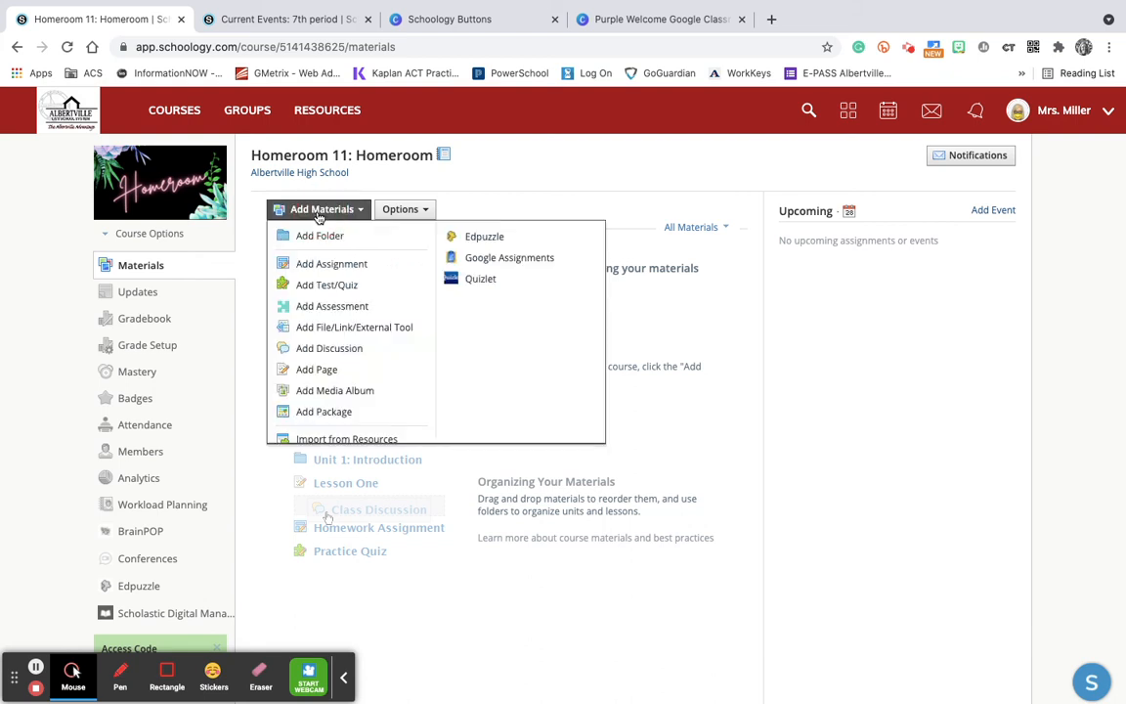
{"action": "left_click", "coordinate": [315, 370]}
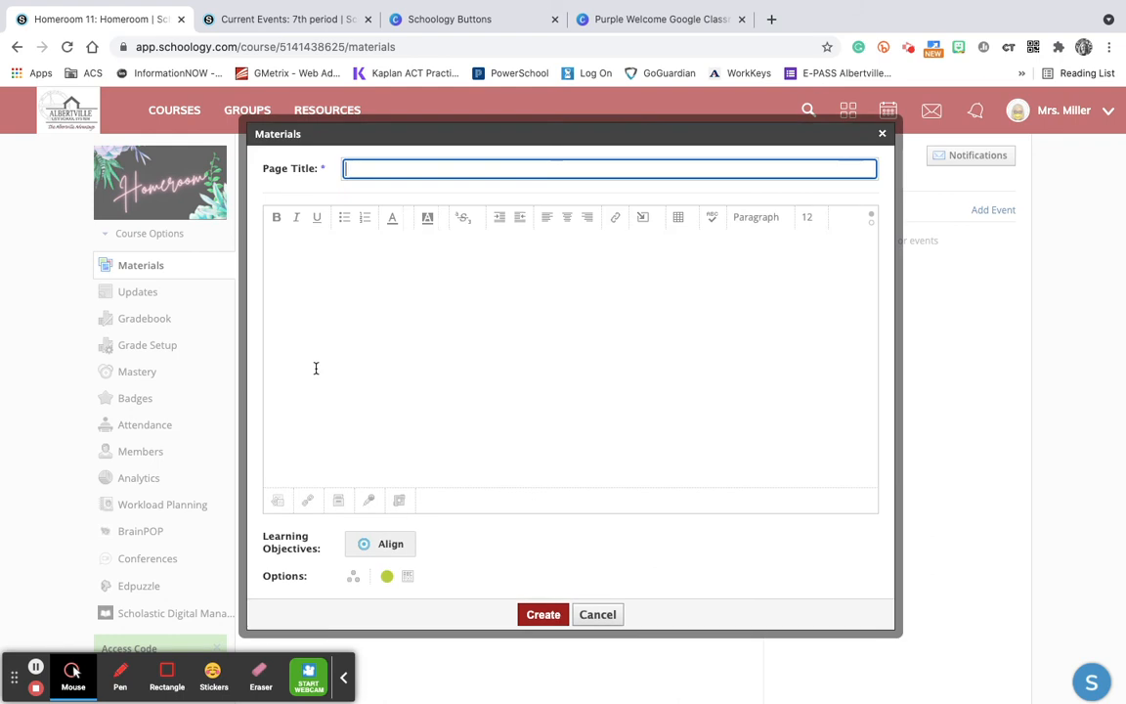
{"action": "type", "text": "welcome"}
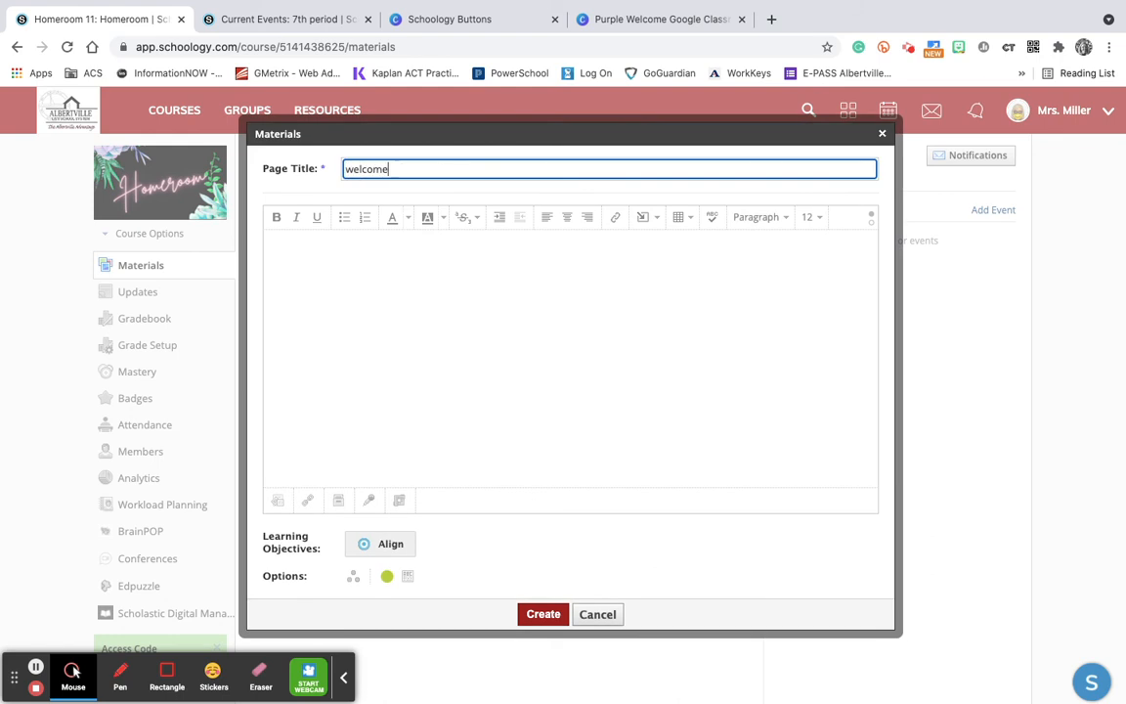
Insert the header image Copy of 1st Period.gif from Downloads into the page body
{"action": "left_click", "coordinate": [342, 268]}
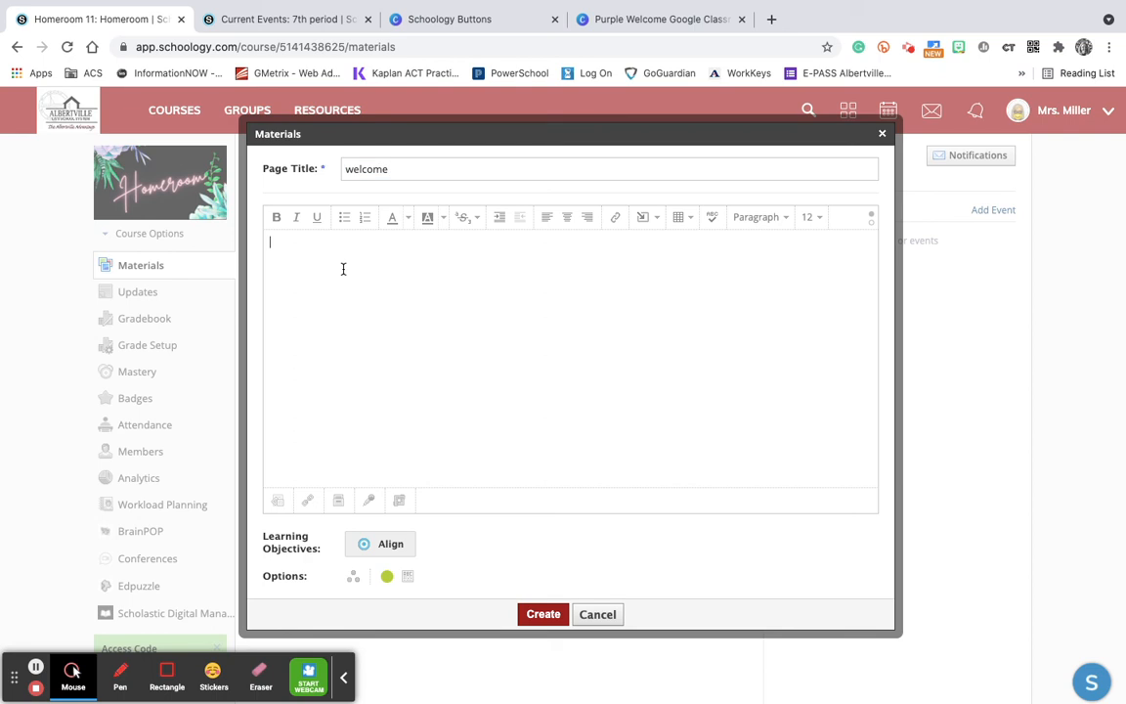
{"action": "left_click", "coordinate": [642, 217]}
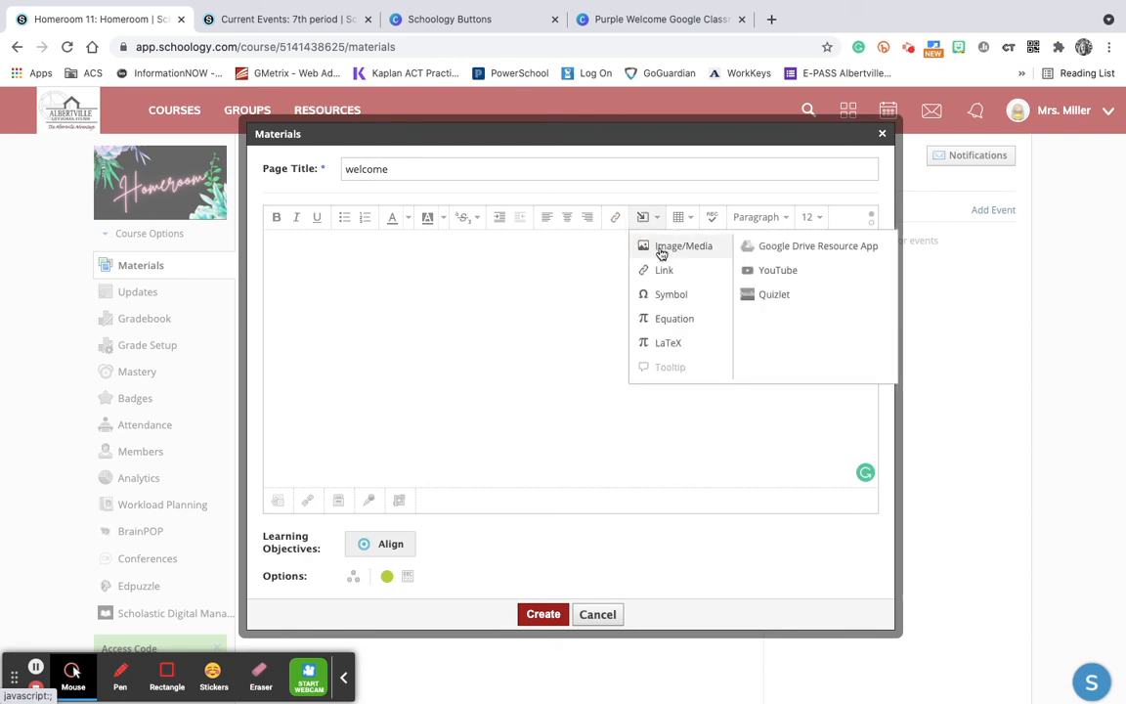
{"action": "left_click", "coordinate": [661, 253]}
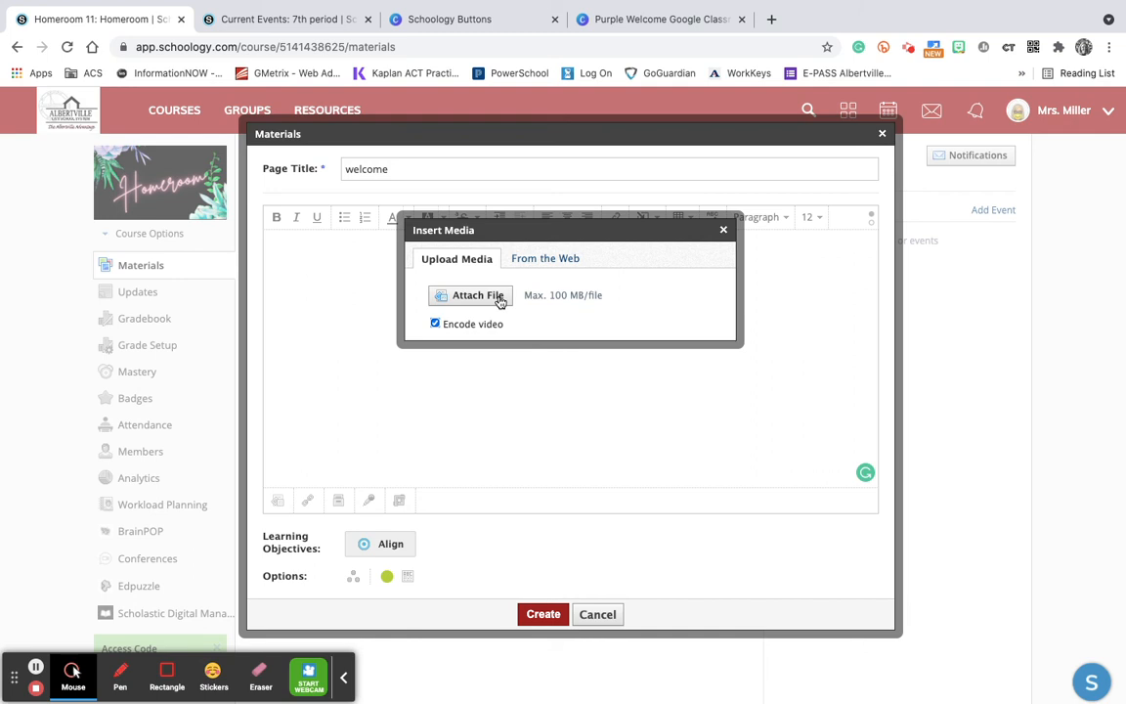
{"action": "left_click", "coordinate": [490, 301]}
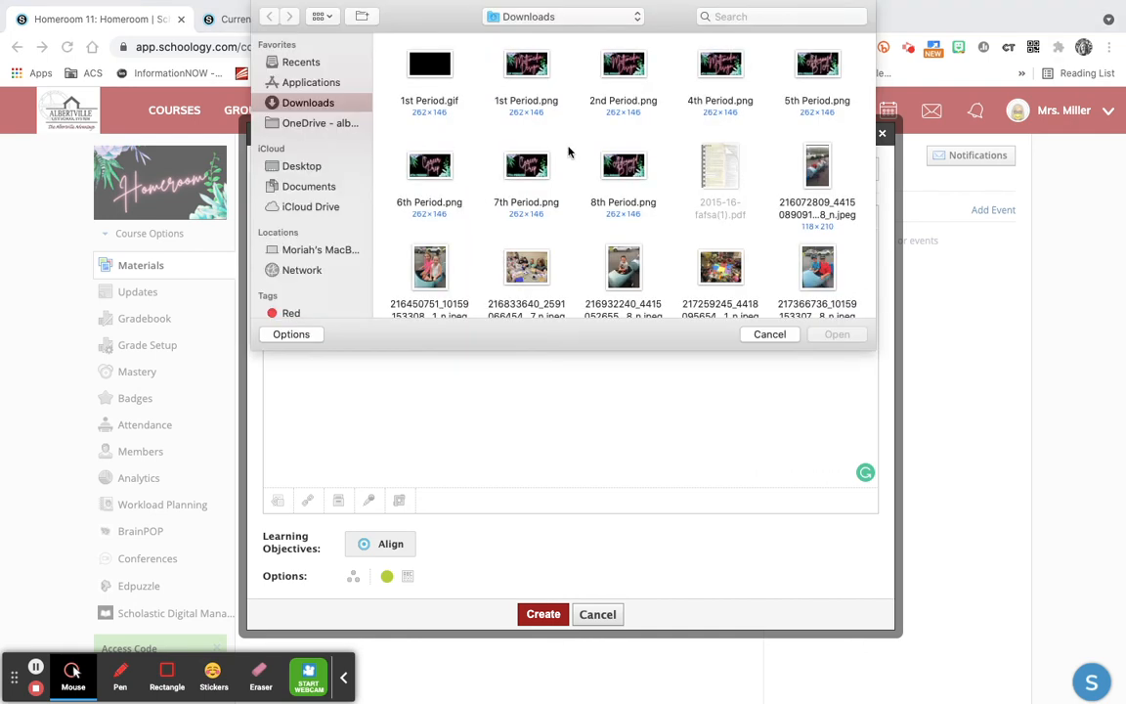
{"action": "scroll", "coordinate": [572, 201], "scroll_direction": "down", "scroll_amount": 1}
{"action": "scroll", "coordinate": [572, 201], "scroll_direction": "down", "scroll_amount": 10}
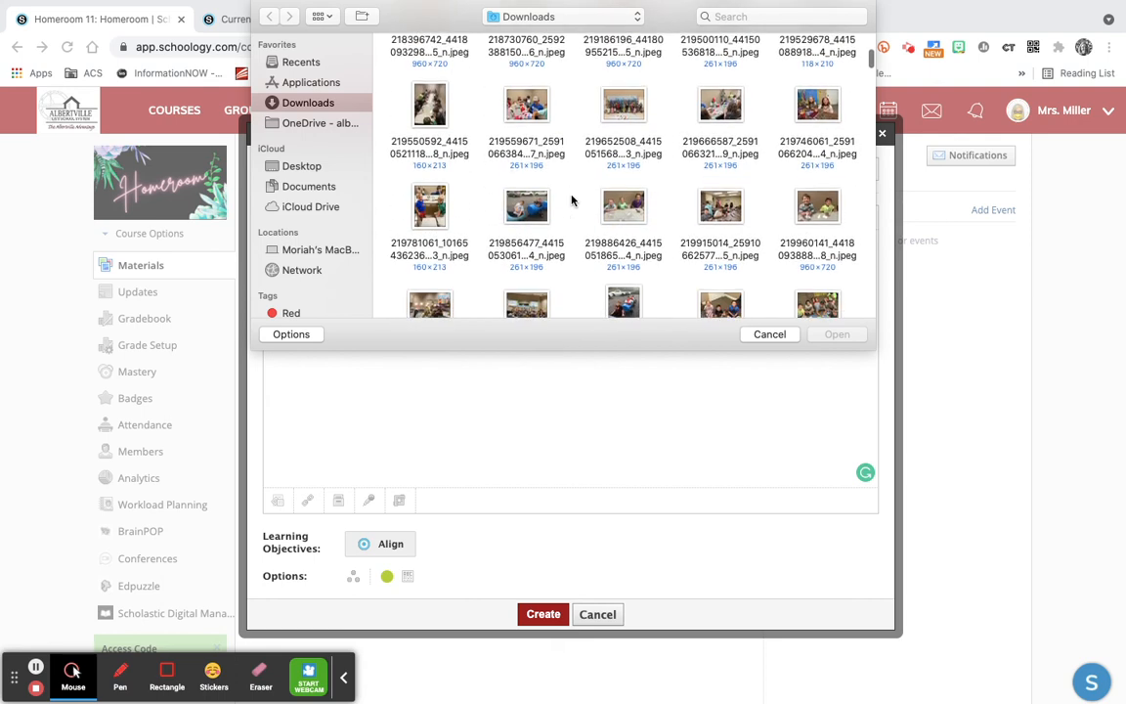
{"action": "scroll", "coordinate": [572, 201], "scroll_direction": "down", "scroll_amount": 15}
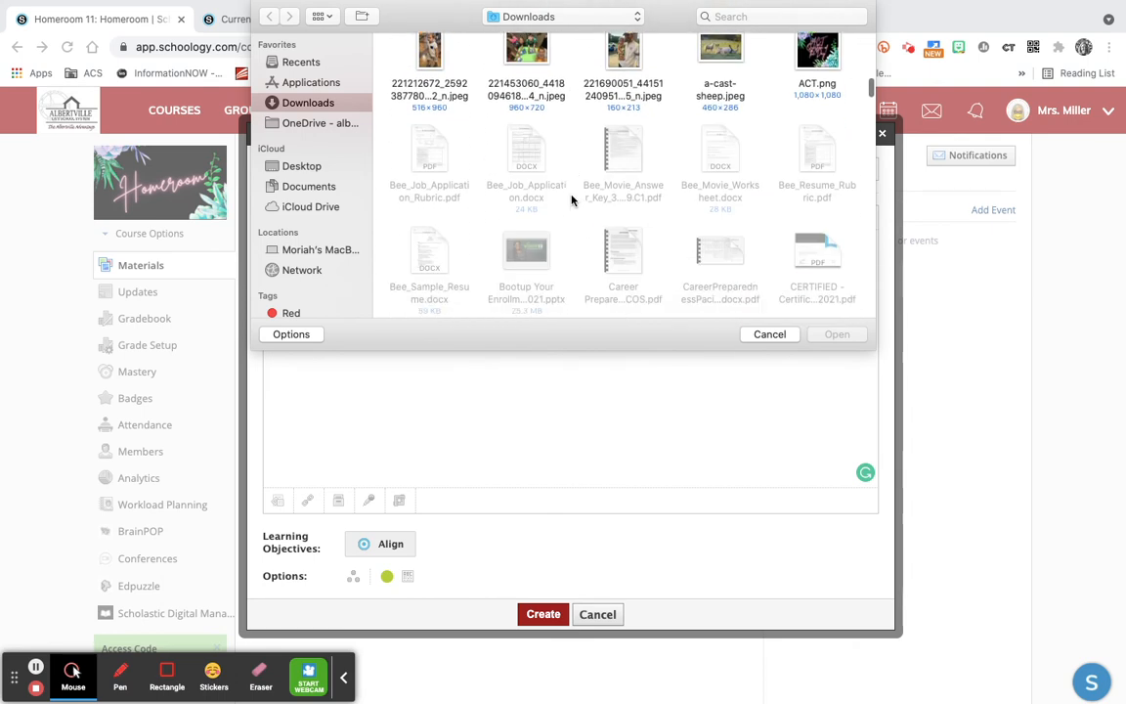
{"action": "scroll", "coordinate": [572, 201], "scroll_direction": "down", "scroll_amount": 10}
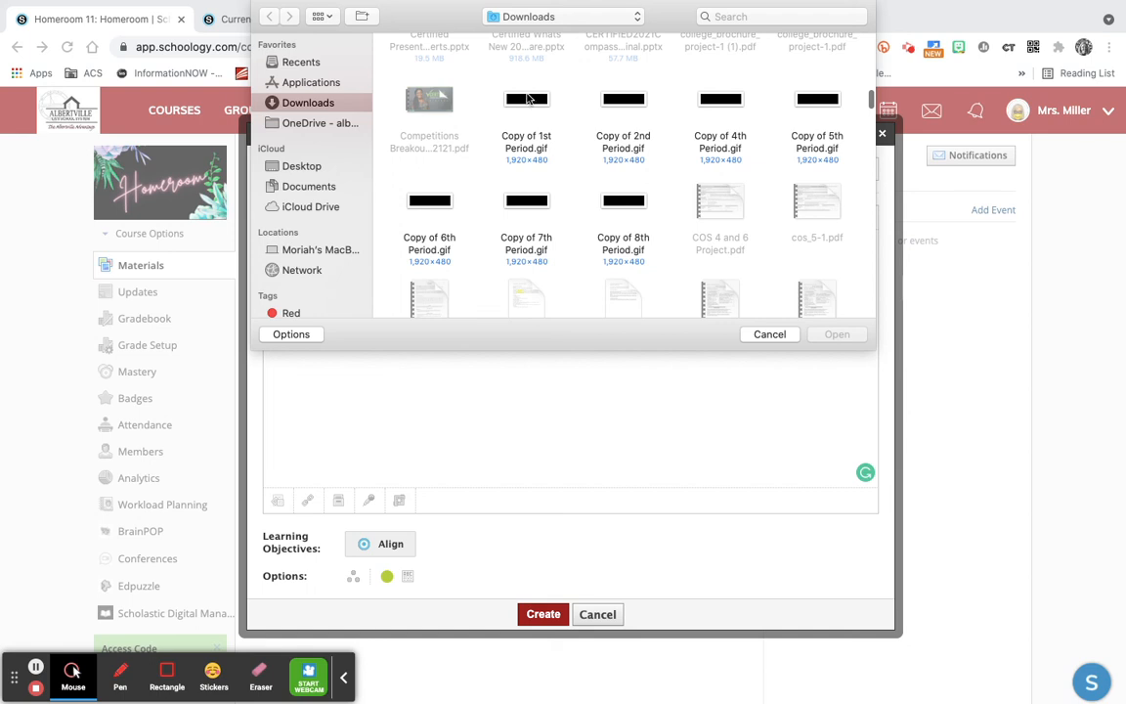
{"action": "left_click", "coordinate": [527, 101]}
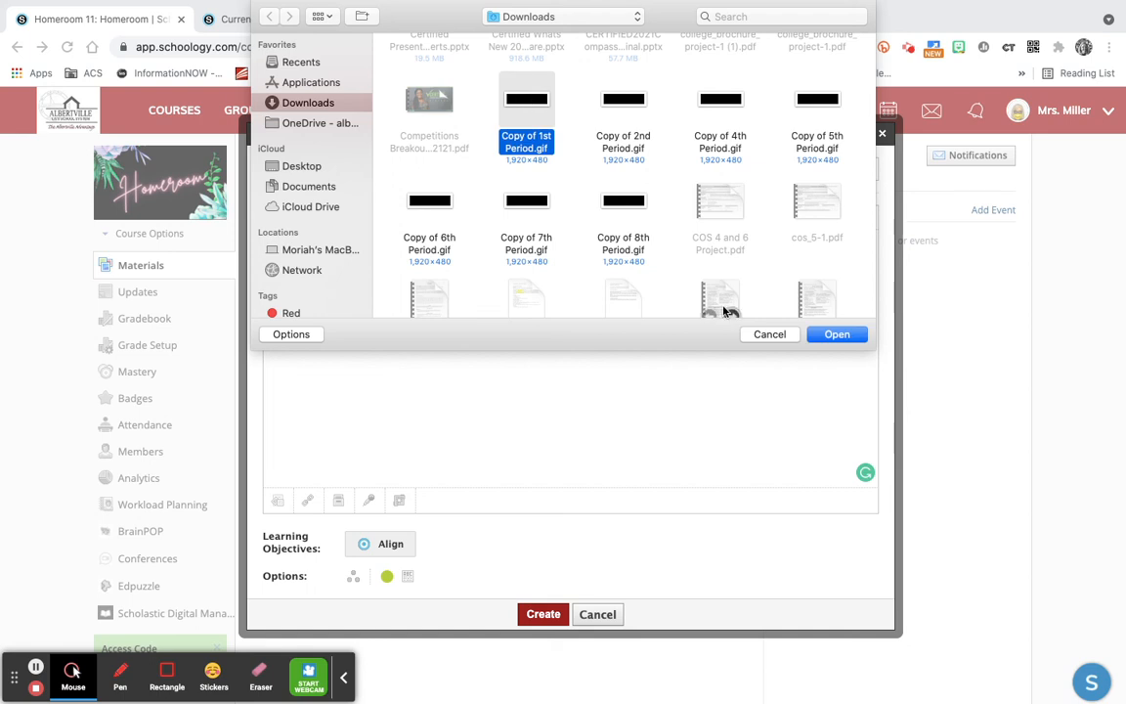
{"action": "left_click", "coordinate": [839, 334]}
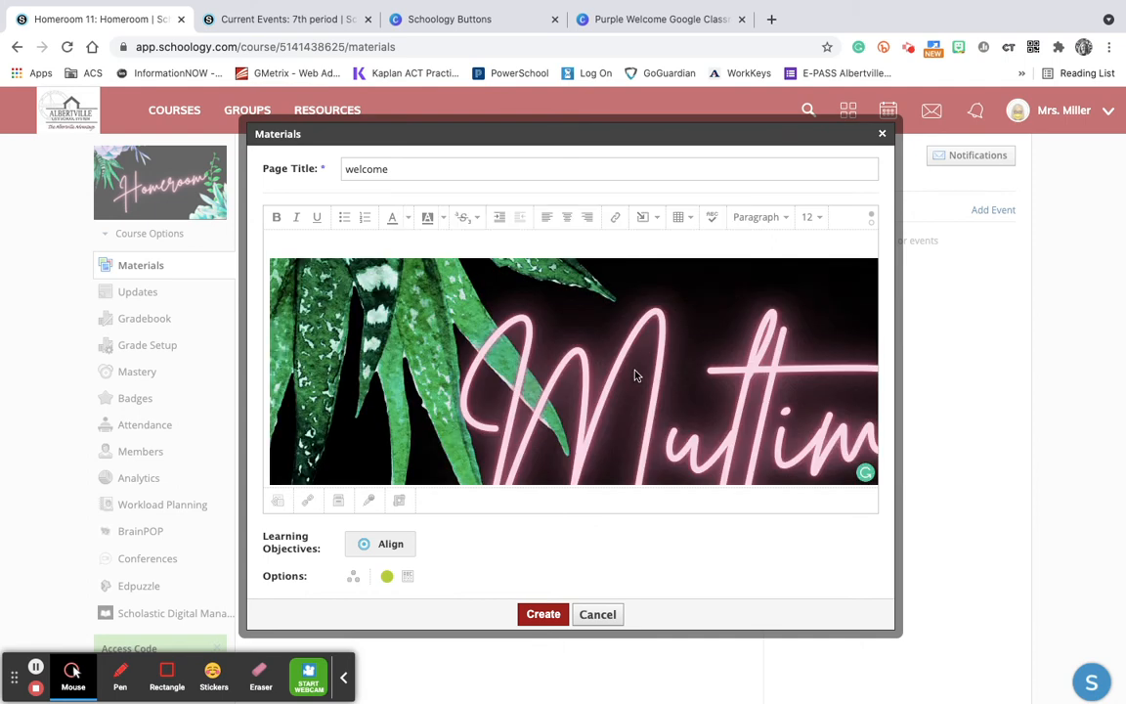
Add a new line below the header image and insert the button image ACT.png from Downloads there
{"action": "scroll", "coordinate": [634, 375], "scroll_direction": "down", "scroll_amount": 2}
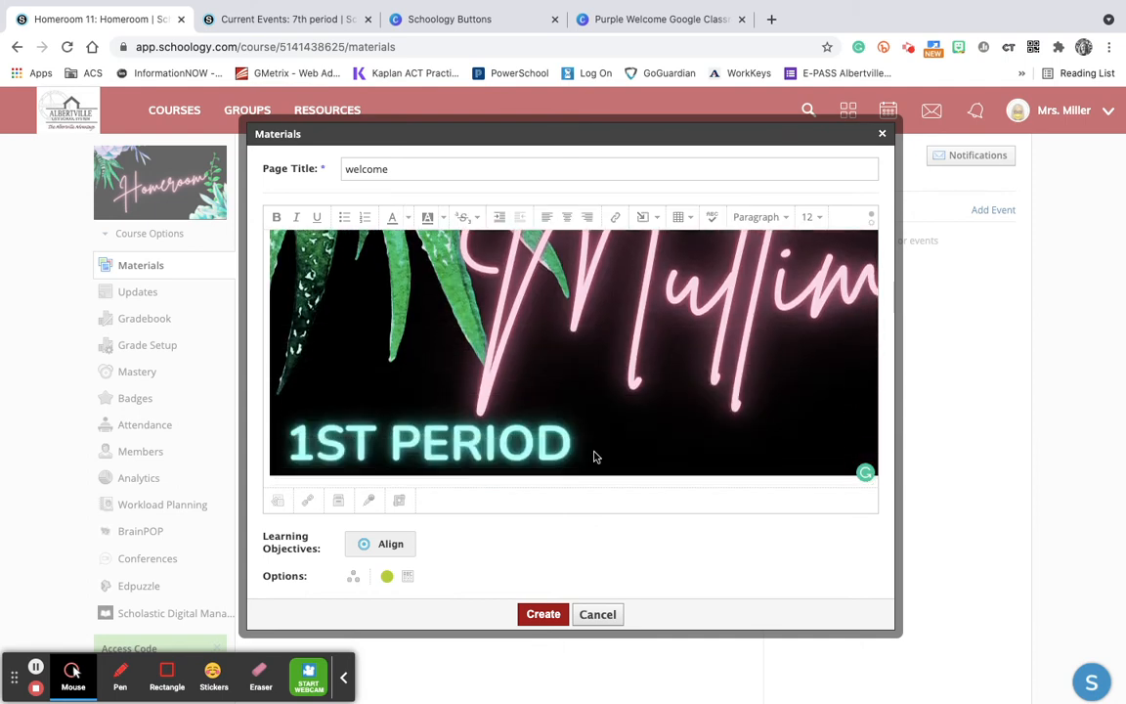
{"action": "left_click", "coordinate": [668, 456]}
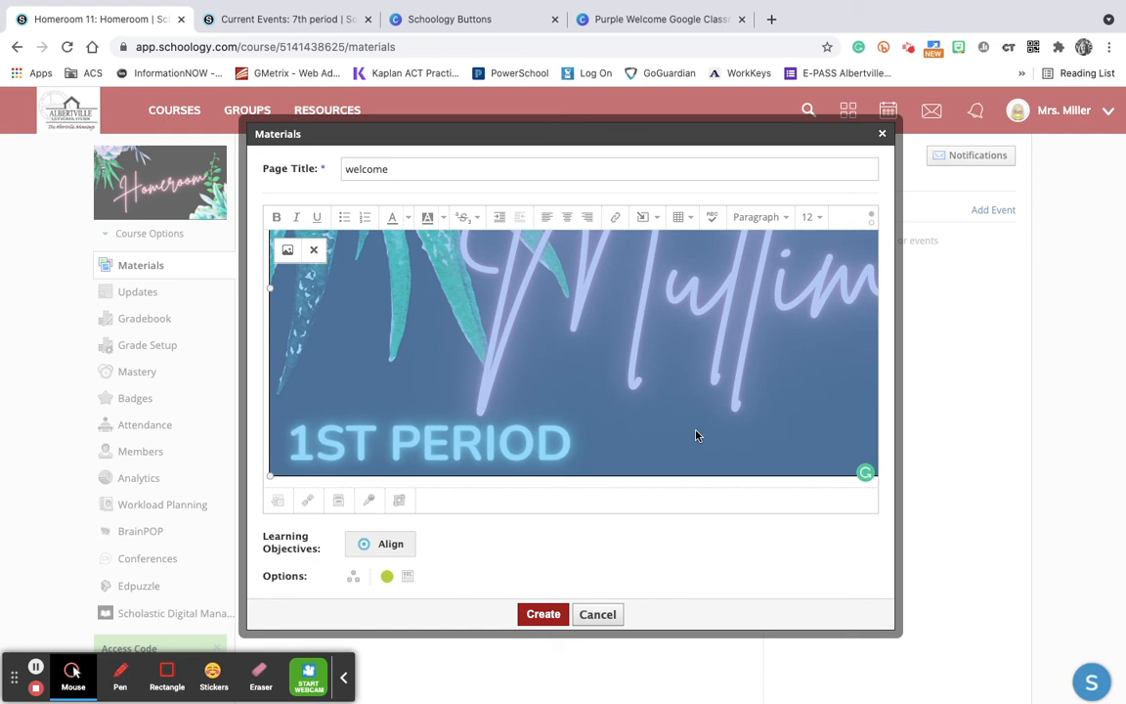
{"action": "key", "text": "Right"}
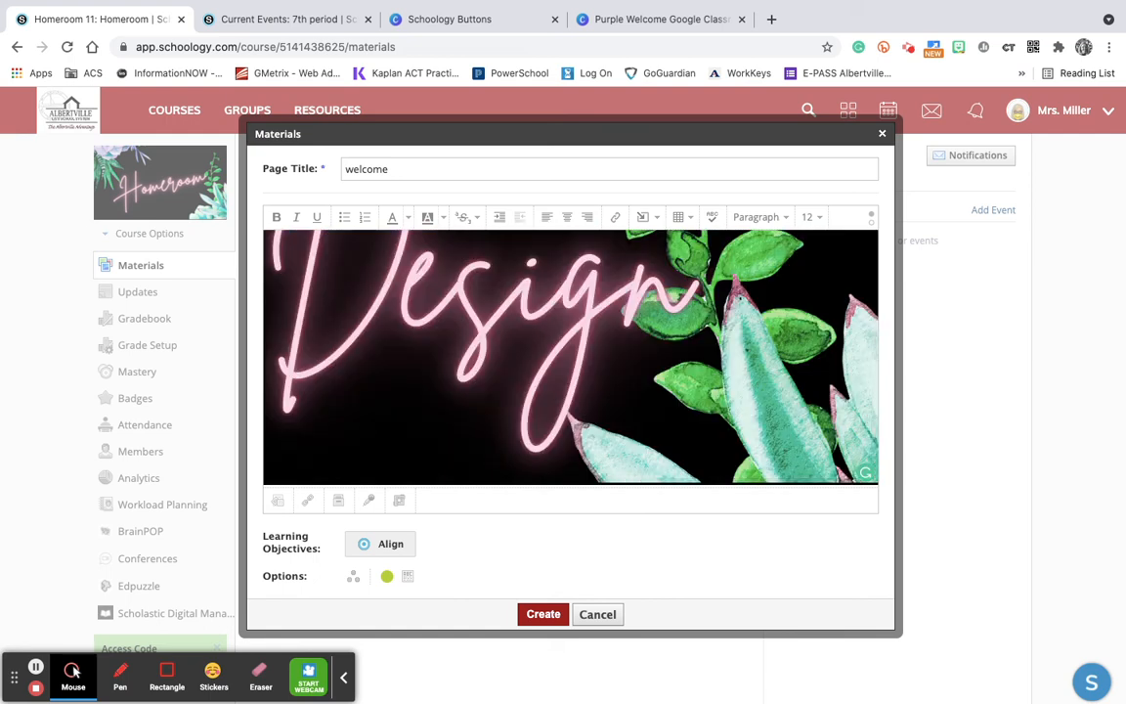
{"action": "key", "text": "Return"}
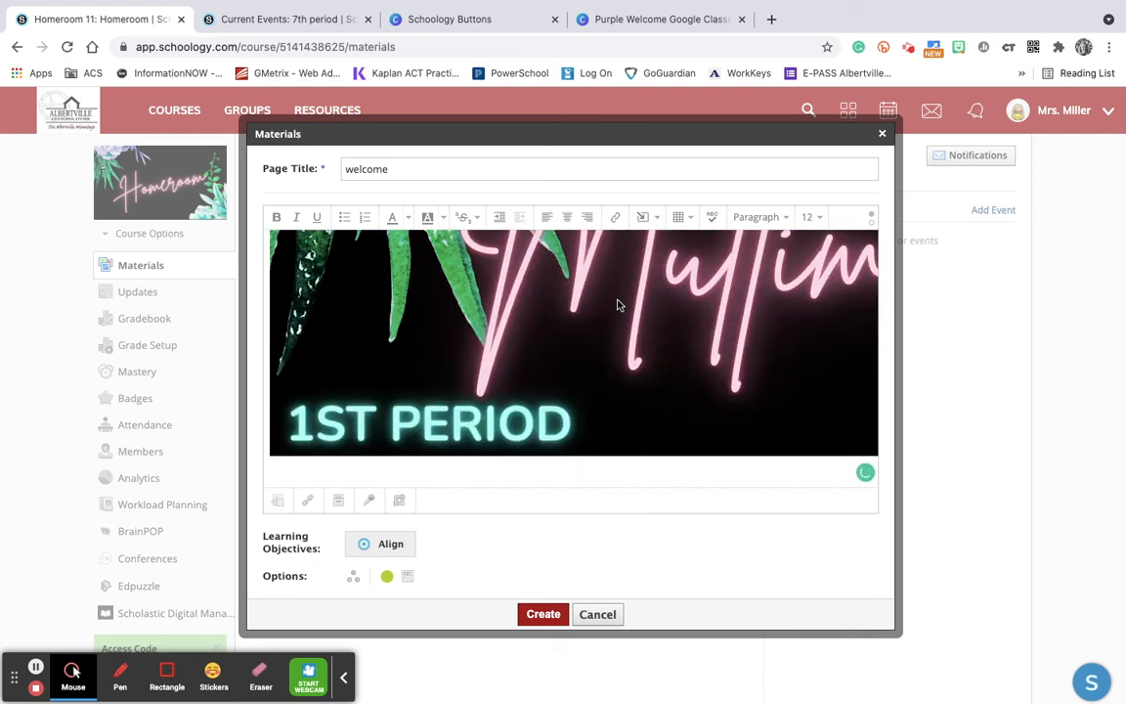
{"action": "left_click", "coordinate": [646, 218]}
{"action": "left_click", "coordinate": [669, 250]}
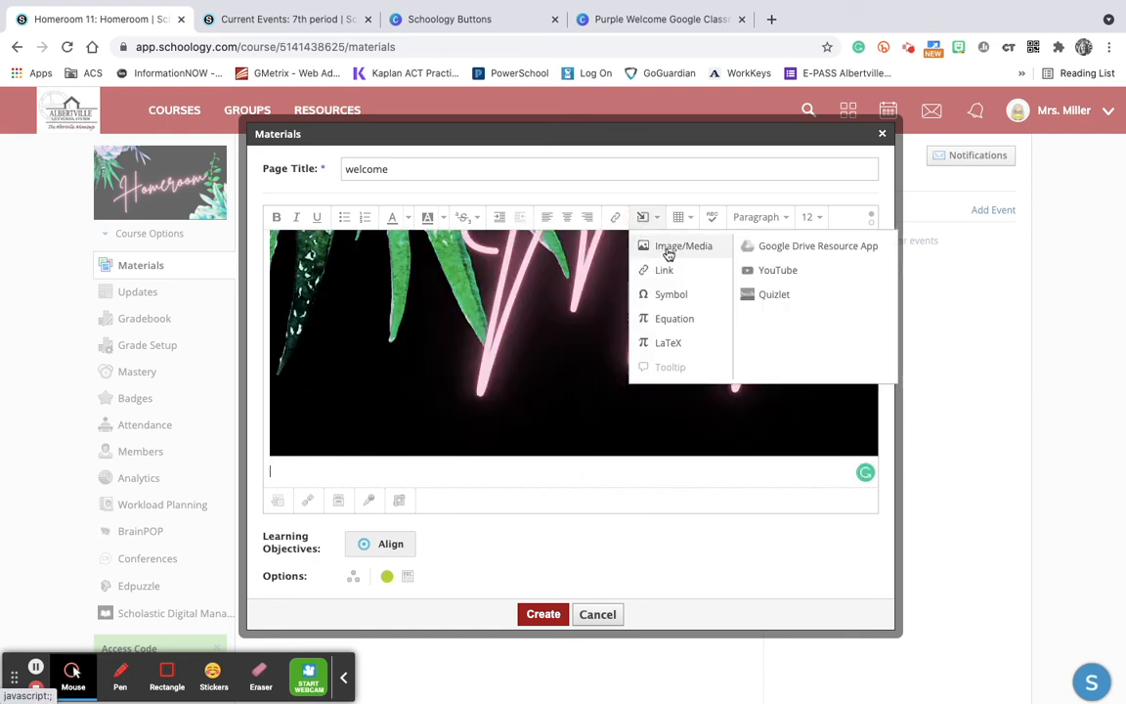
{"action": "left_click", "coordinate": [469, 297]}
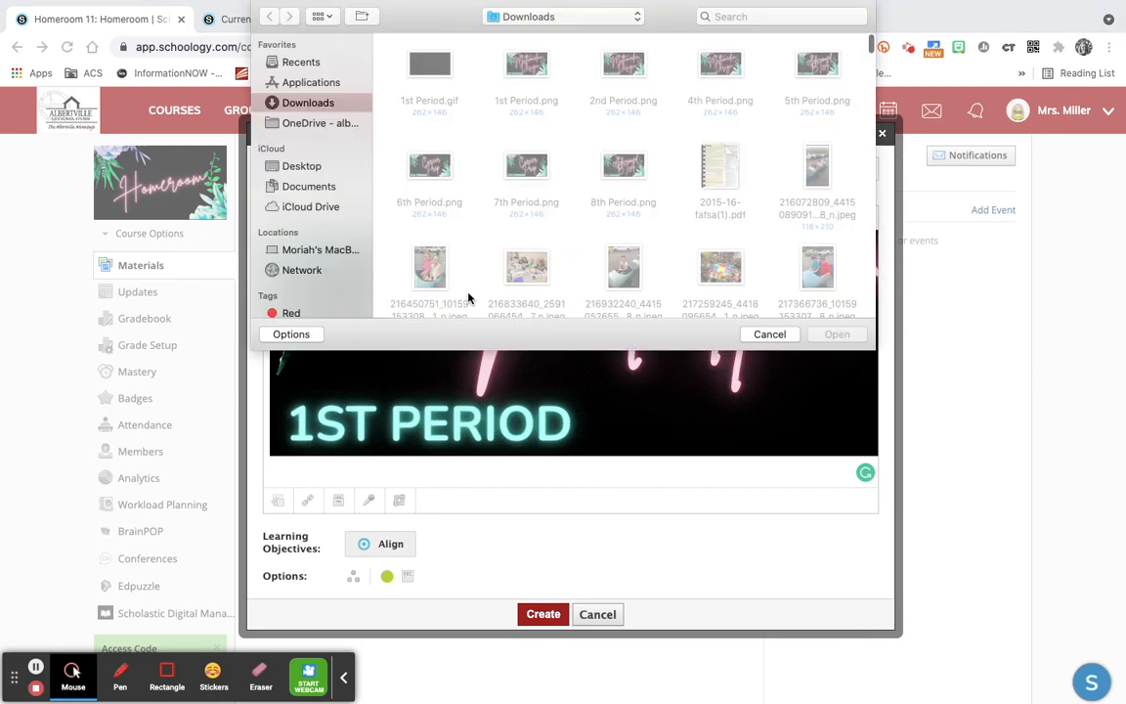
{"action": "scroll", "coordinate": [523, 244], "scroll_direction": "down", "scroll_amount": 5}
{"action": "scroll", "coordinate": [523, 244], "scroll_direction": "down", "scroll_amount": 10}
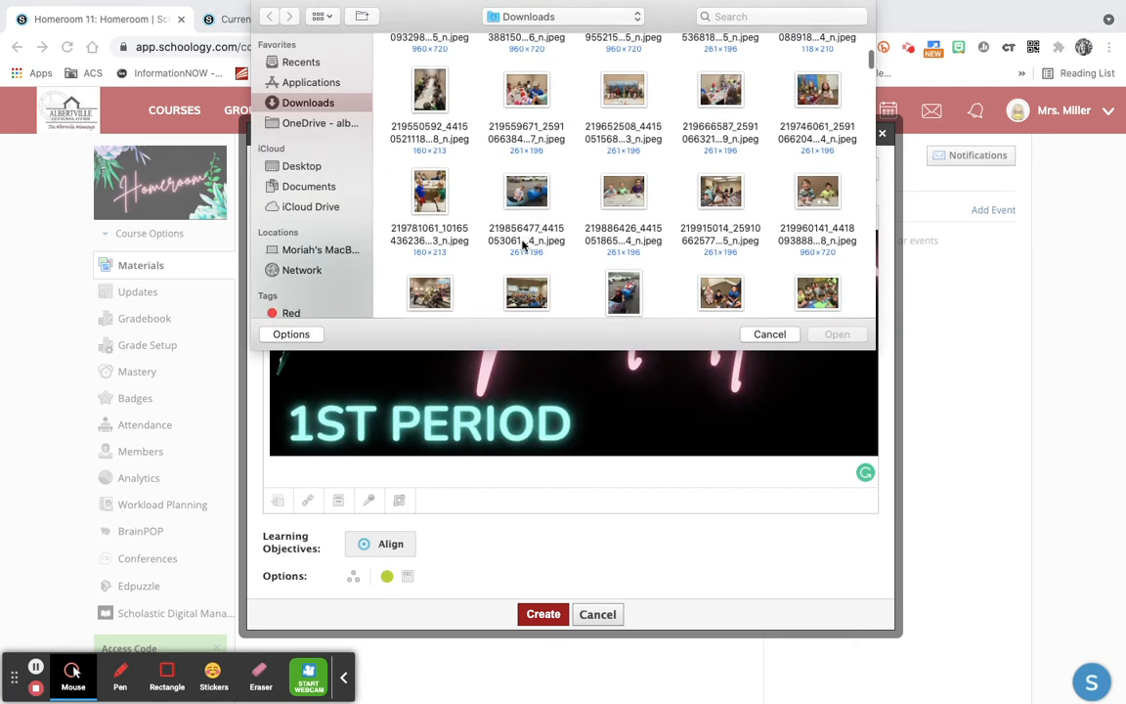
{"action": "scroll", "coordinate": [523, 246], "scroll_direction": "down", "scroll_amount": 2}
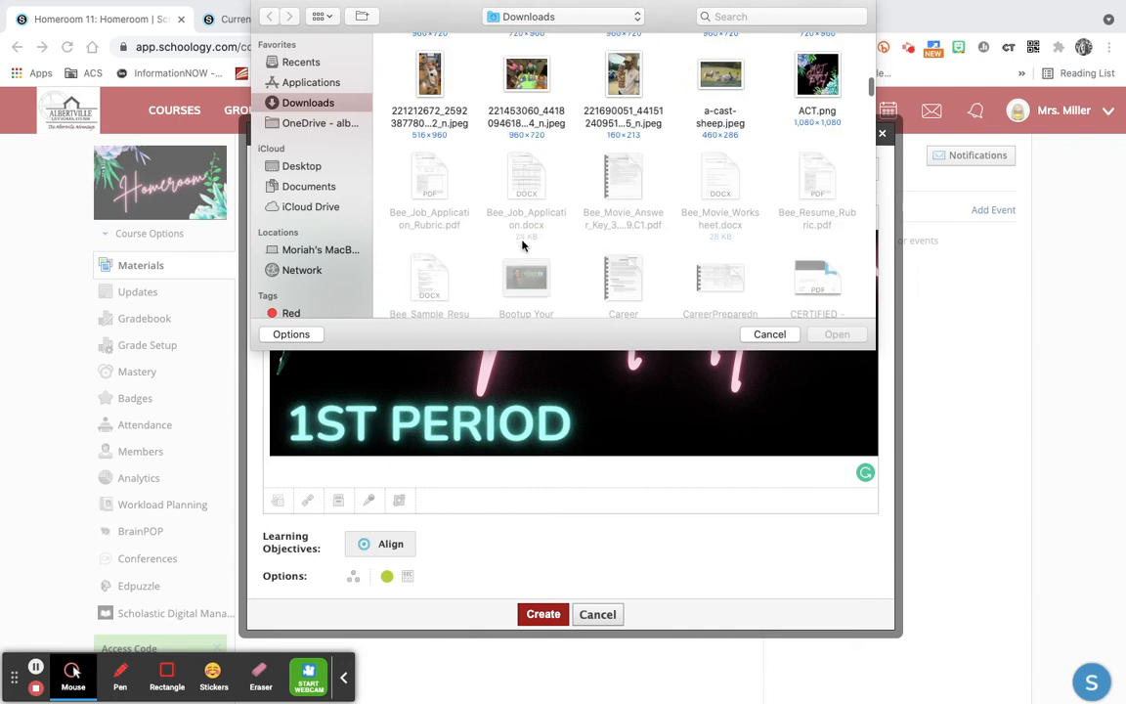
{"action": "left_click", "coordinate": [817, 90]}
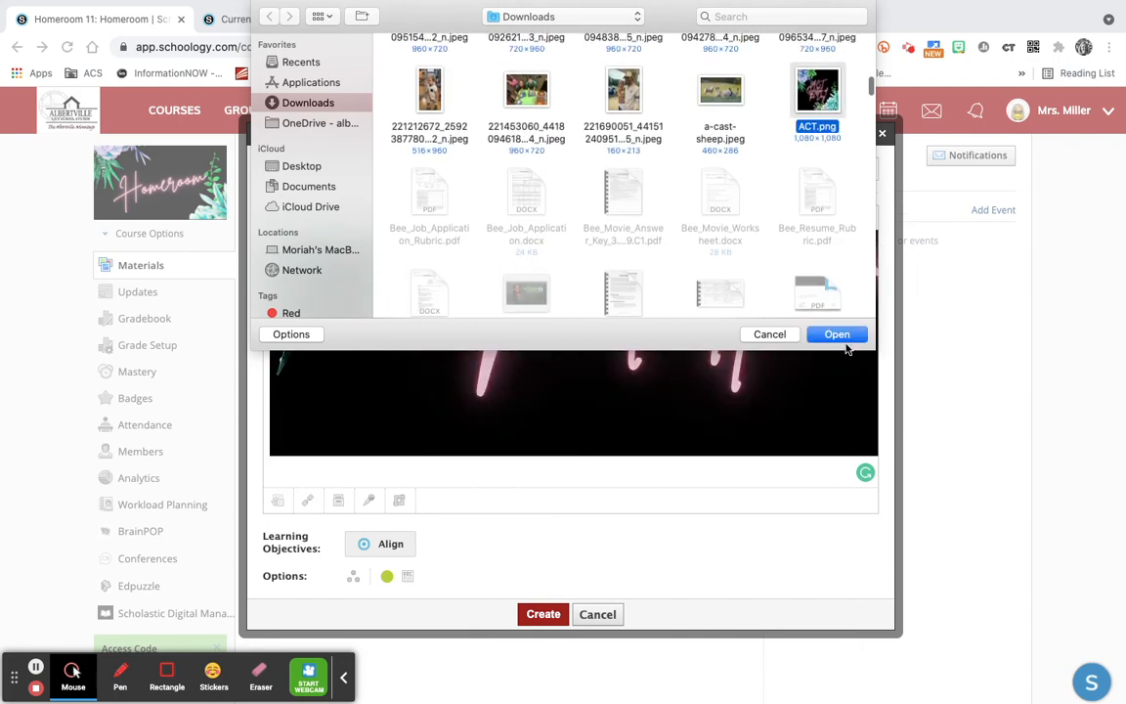
{"action": "left_click", "coordinate": [837, 335]}
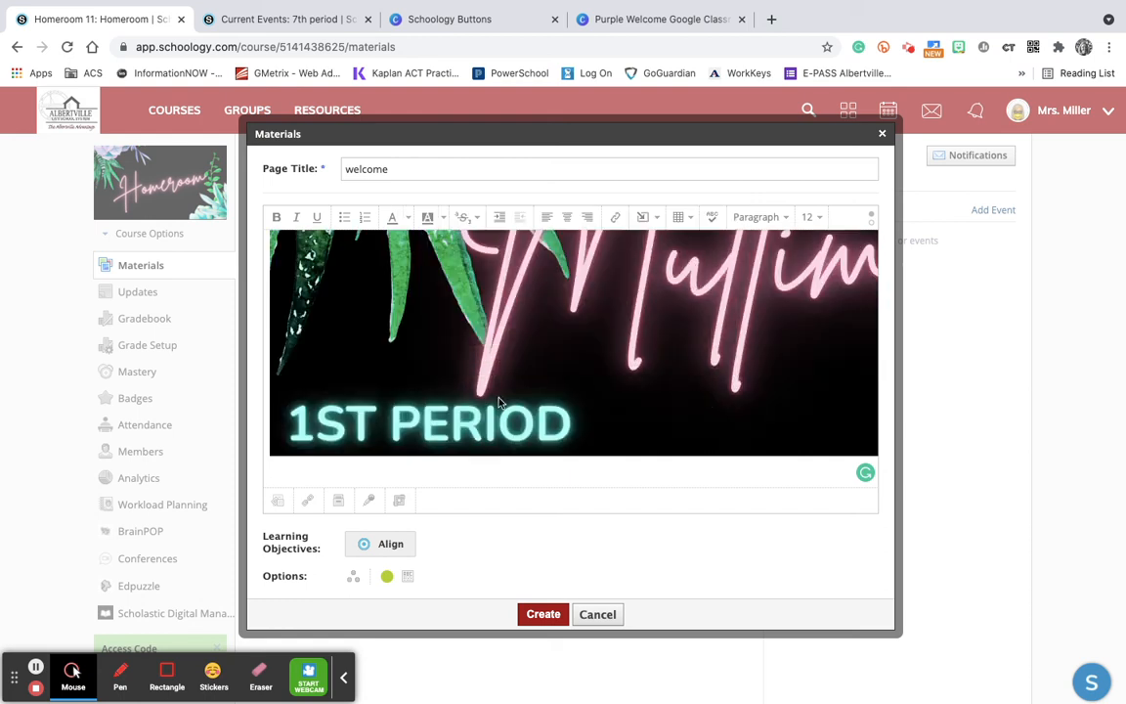
Scale down the inserted ACT button image freehand to about 720 x 720
{"action": "scroll", "coordinate": [495, 397], "scroll_direction": "down", "scroll_amount": 5}
{"action": "left_click", "coordinate": [453, 376]}
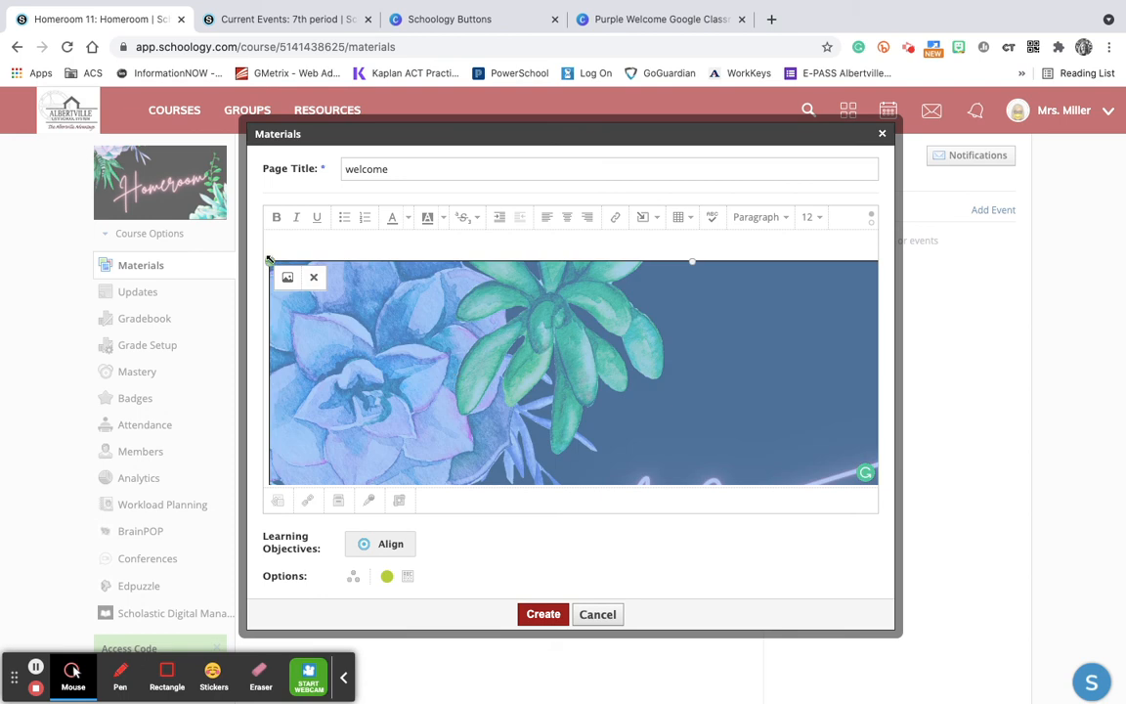
{"action": "left_click_drag", "start_coordinate": [269, 262], "coordinate": [445, 407]}
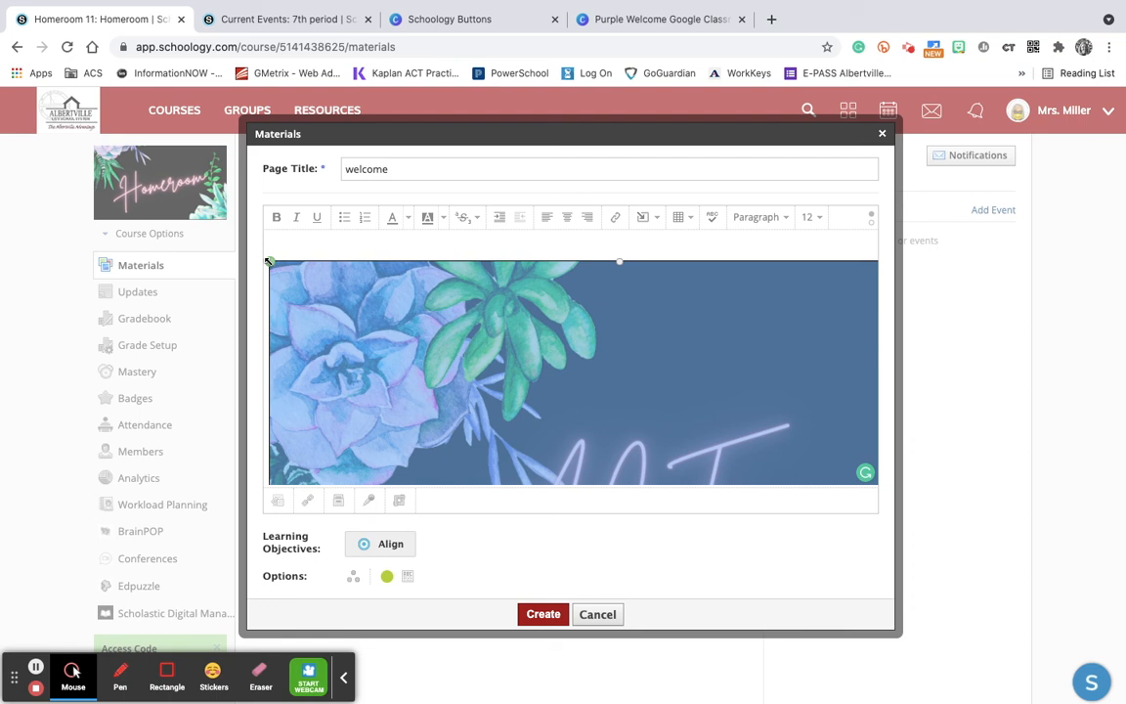
{"action": "left_click_drag", "start_coordinate": [269, 262], "coordinate": [432, 402]}
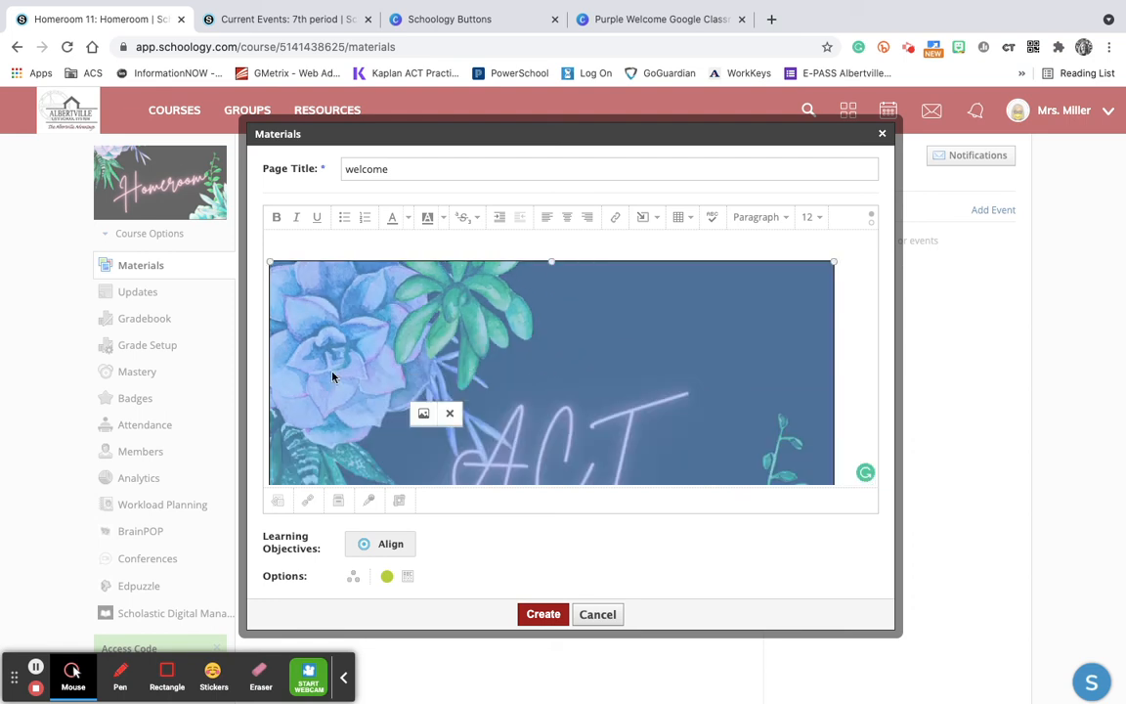
Set the dimensions of the ACT button image to 200 x 200
{"action": "left_click", "coordinate": [423, 414]}
{"action": "left_click", "coordinate": [554, 311]}
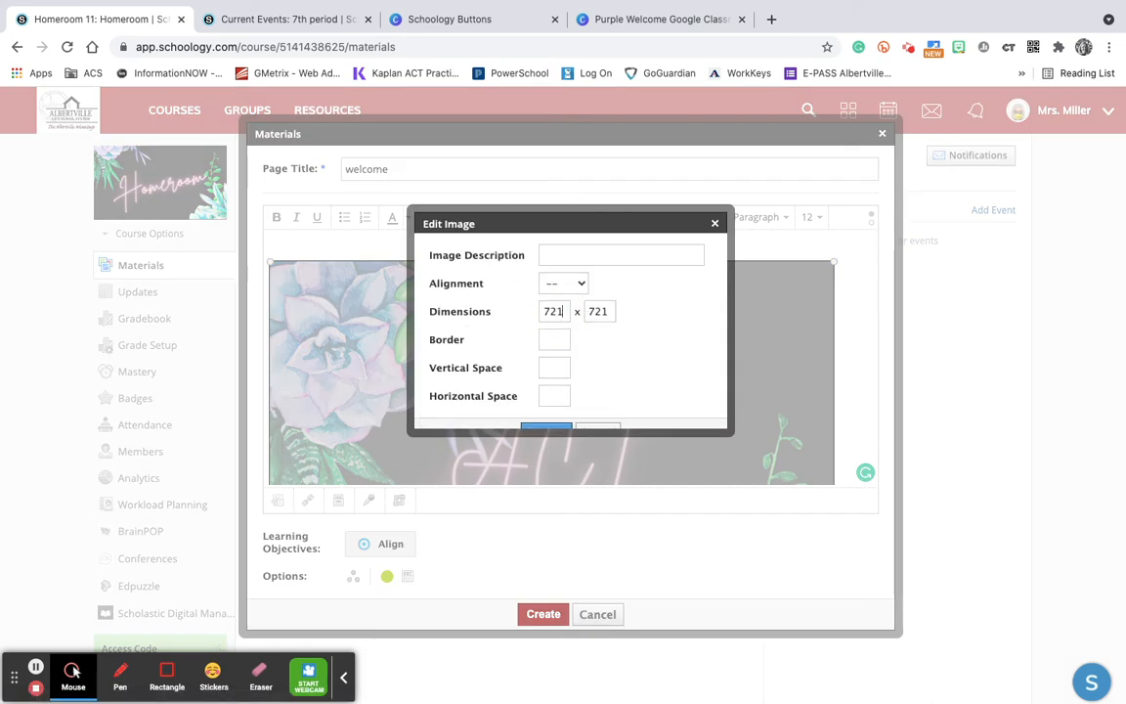
{"action": "key", "text": "BackSpace"}
{"action": "key", "text": "BackSpace"}
{"action": "key", "text": "BackSpace"}
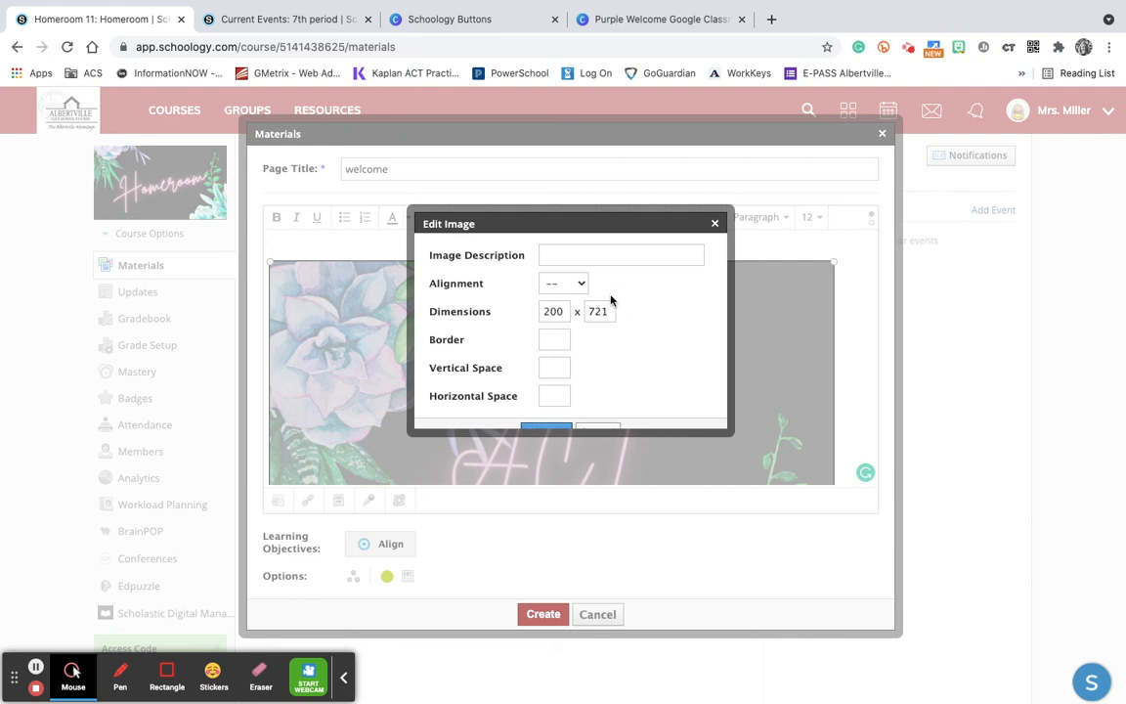
{"action": "left_click", "coordinate": [608, 311]}
{"action": "key", "text": "BackSpace"}
{"action": "key", "text": "BackSpace"}
{"action": "type", "text": "200"}
{"action": "scroll", "coordinate": [647, 357], "scroll_direction": "down", "scroll_amount": 1}
{"action": "left_click", "coordinate": [547, 416]}
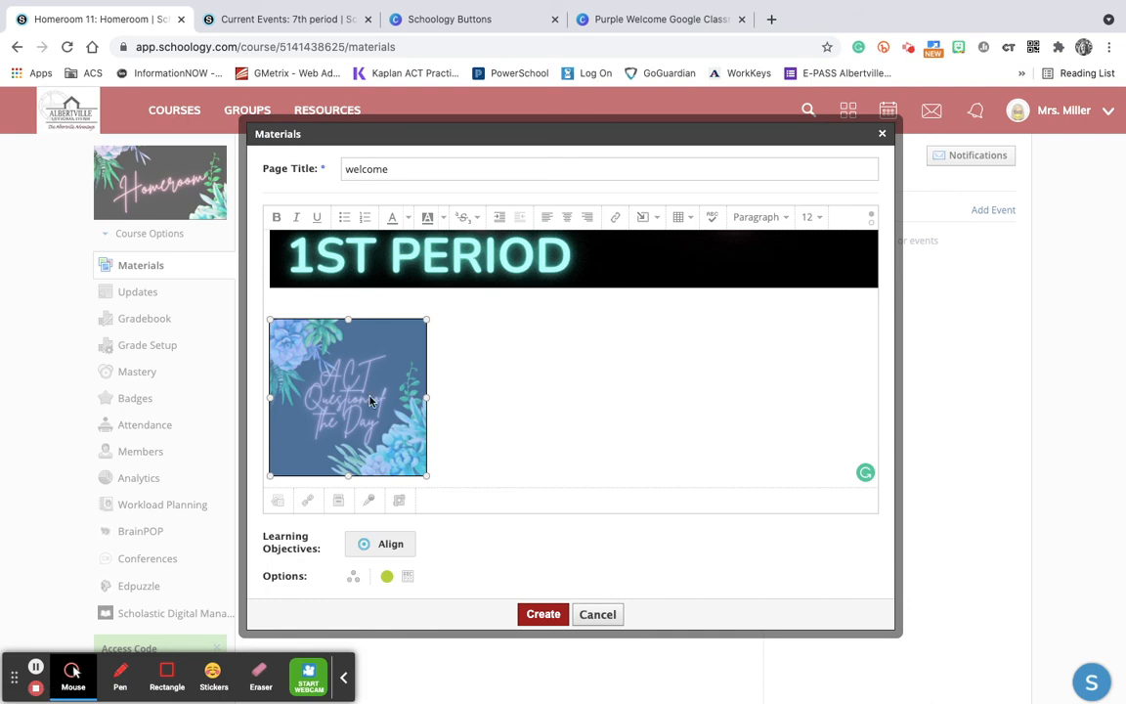
Link the ACT Question of the Day button image to actquestionoftheday.com
{"action": "left_click", "coordinate": [617, 218]}
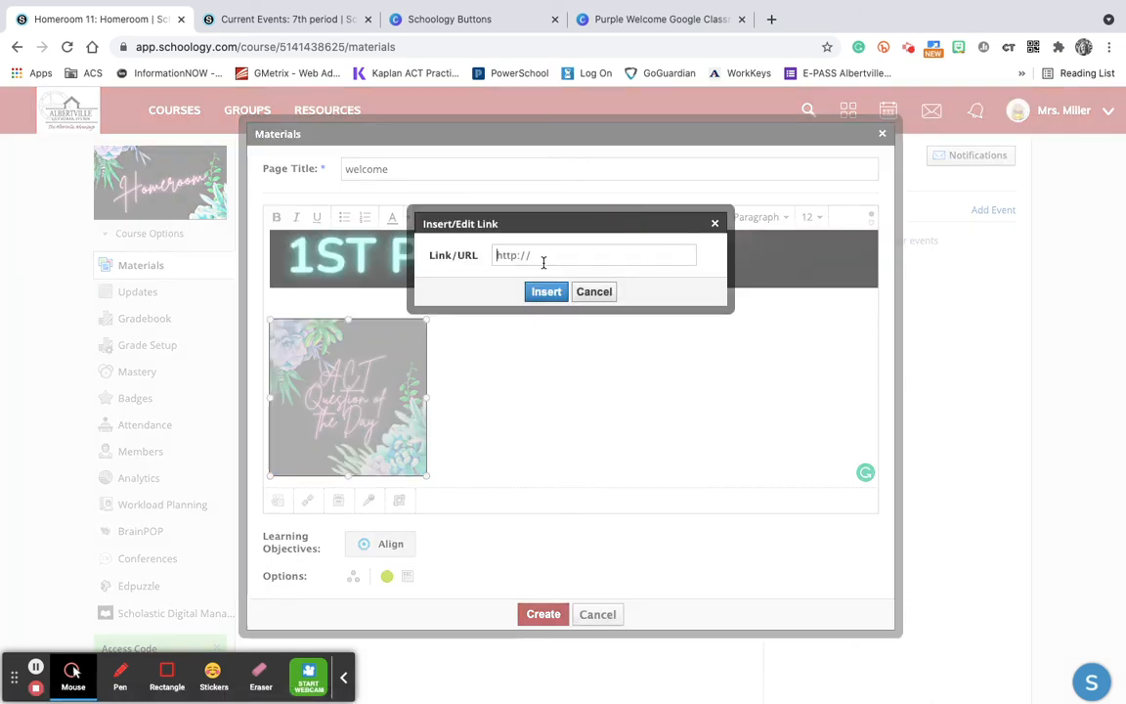
{"action": "type", "text": "actquestionofth"}
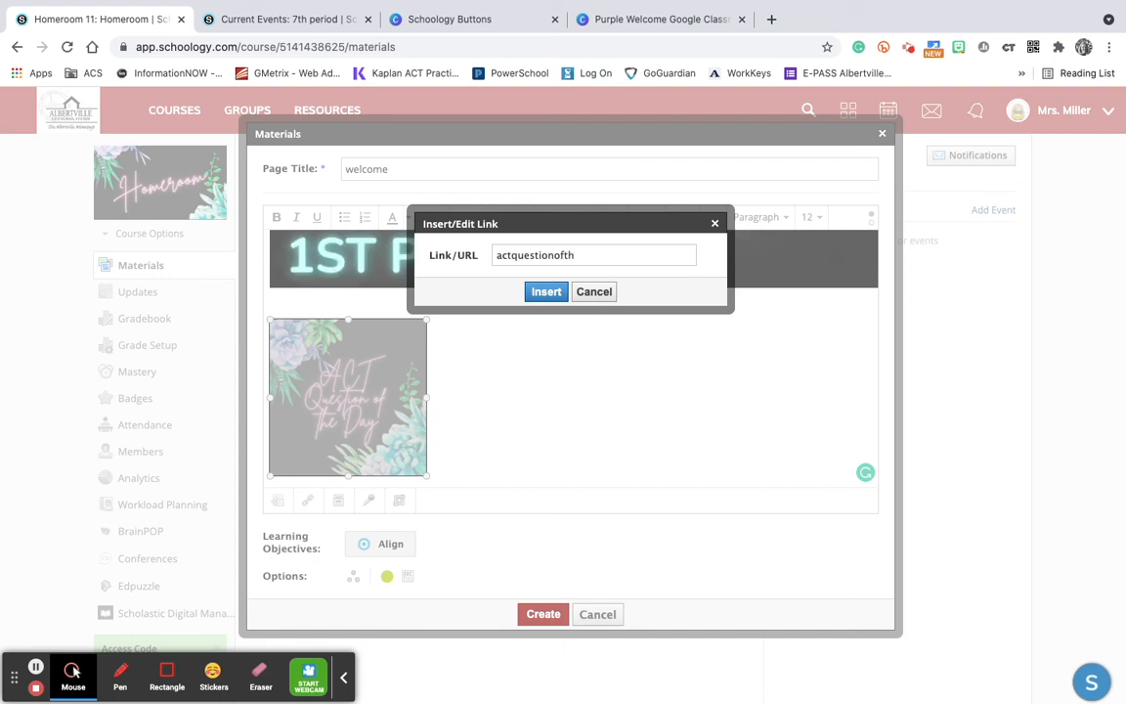
{"action": "type", "text": "eday.com"}
{"action": "left_click", "coordinate": [547, 293]}
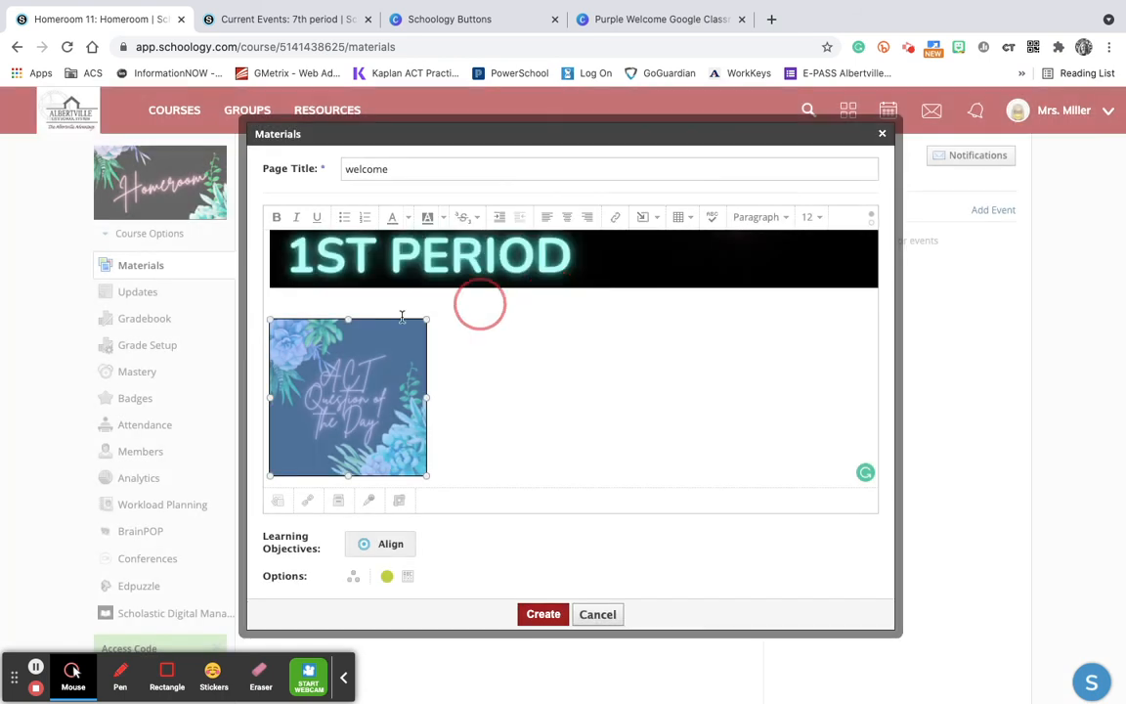
{"action": "left_click", "coordinate": [512, 370]}
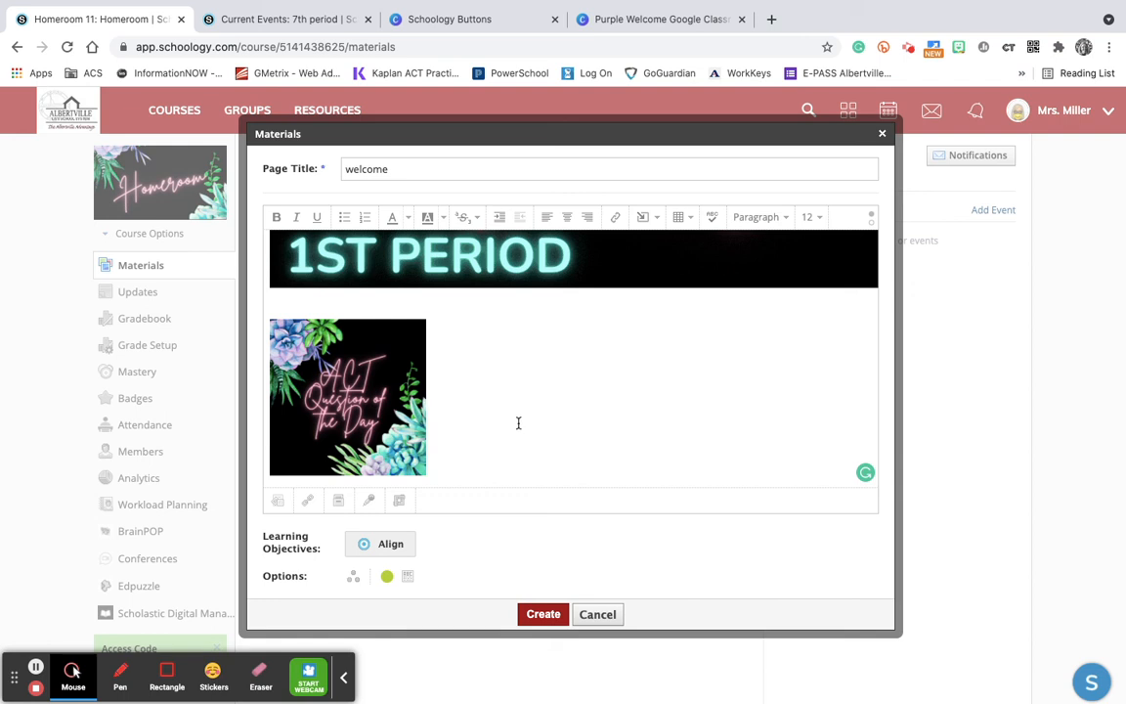
Create the welcome page and open it to view the header and the linked button
{"action": "left_click", "coordinate": [546, 615]}
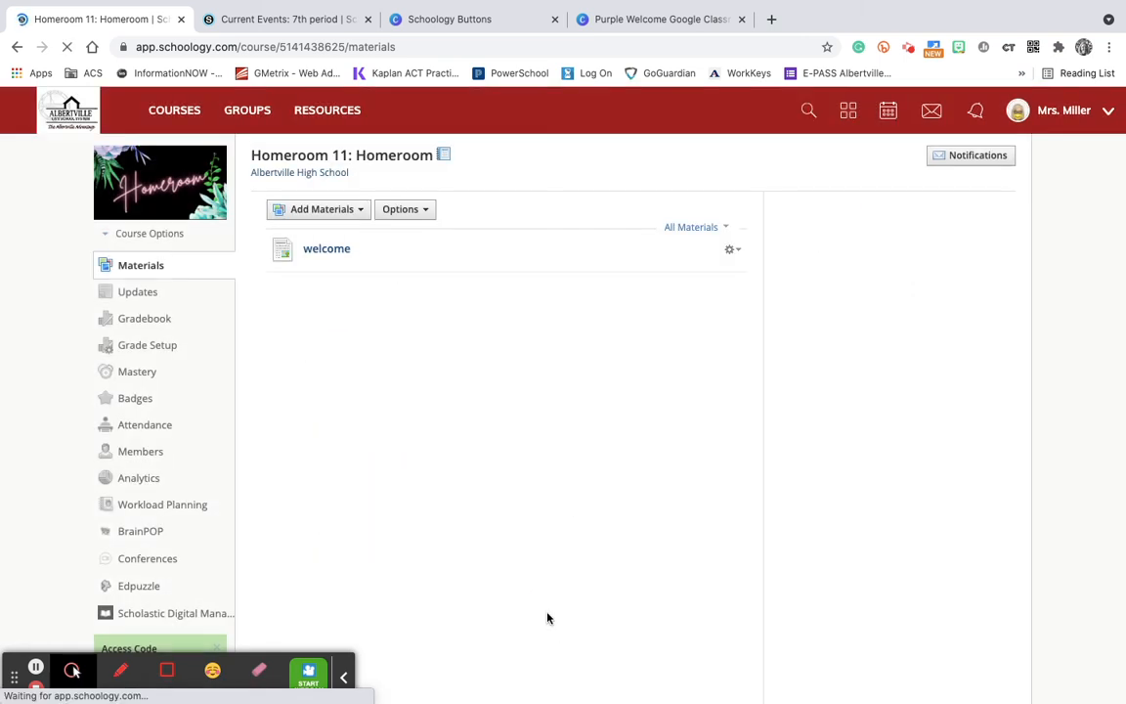
{"action": "left_click", "coordinate": [324, 250]}
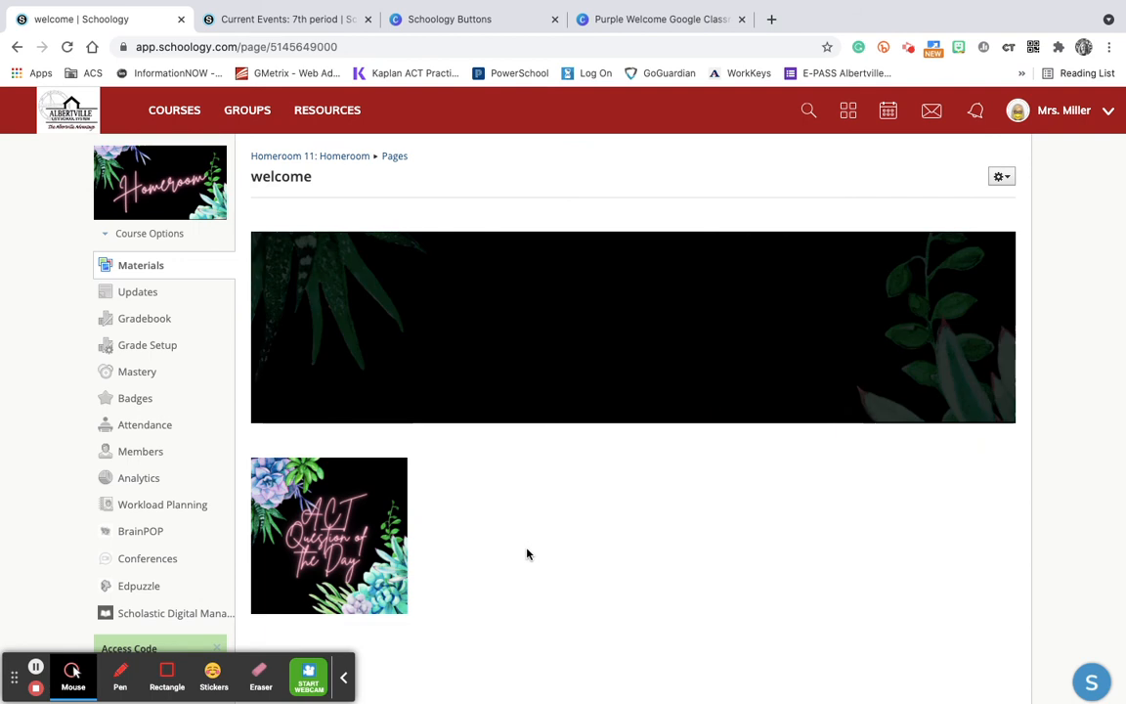
{"action": "left_click_drag", "start_coordinate": [415, 553], "coordinate": [288, 374]}
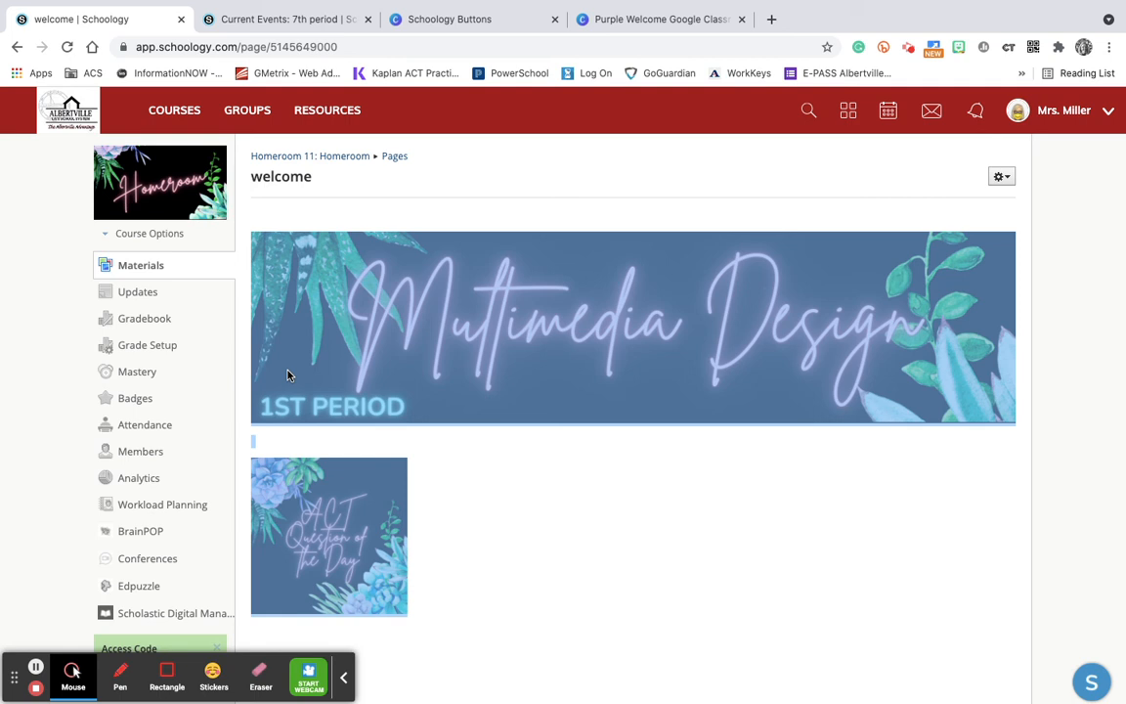
Copy the header and linked button from the welcome page and post them as an announcement in the Homeroom course updates
{"action": "right_click", "coordinate": [288, 375]}
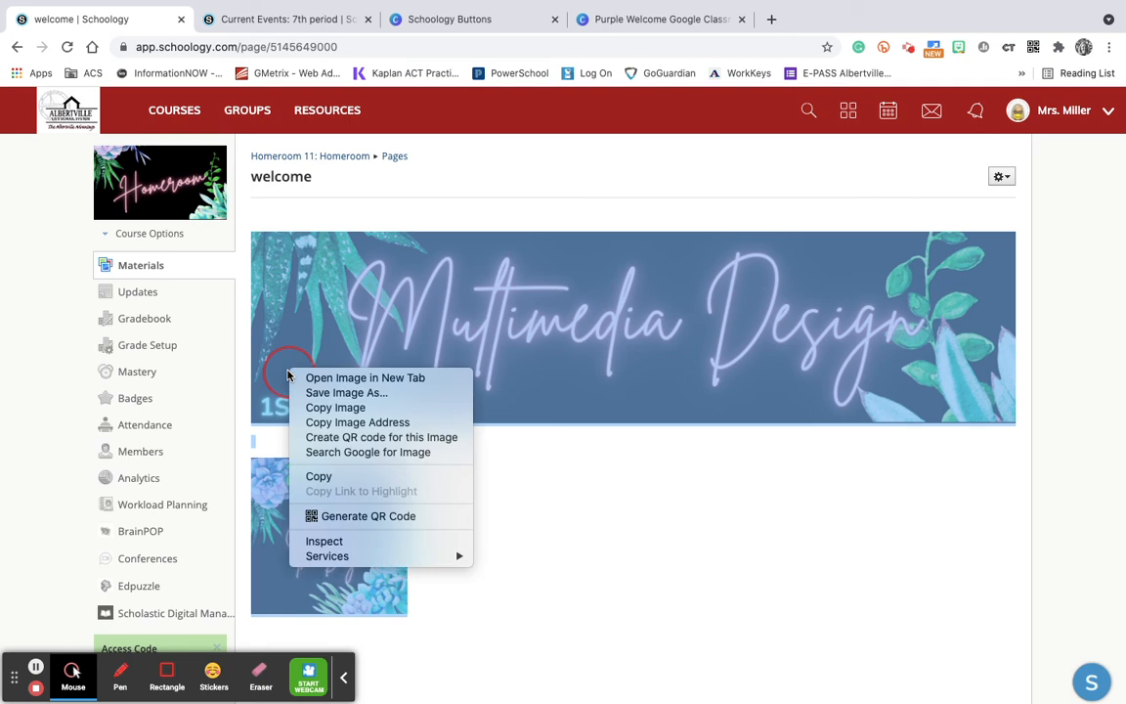
{"action": "left_click", "coordinate": [329, 483]}
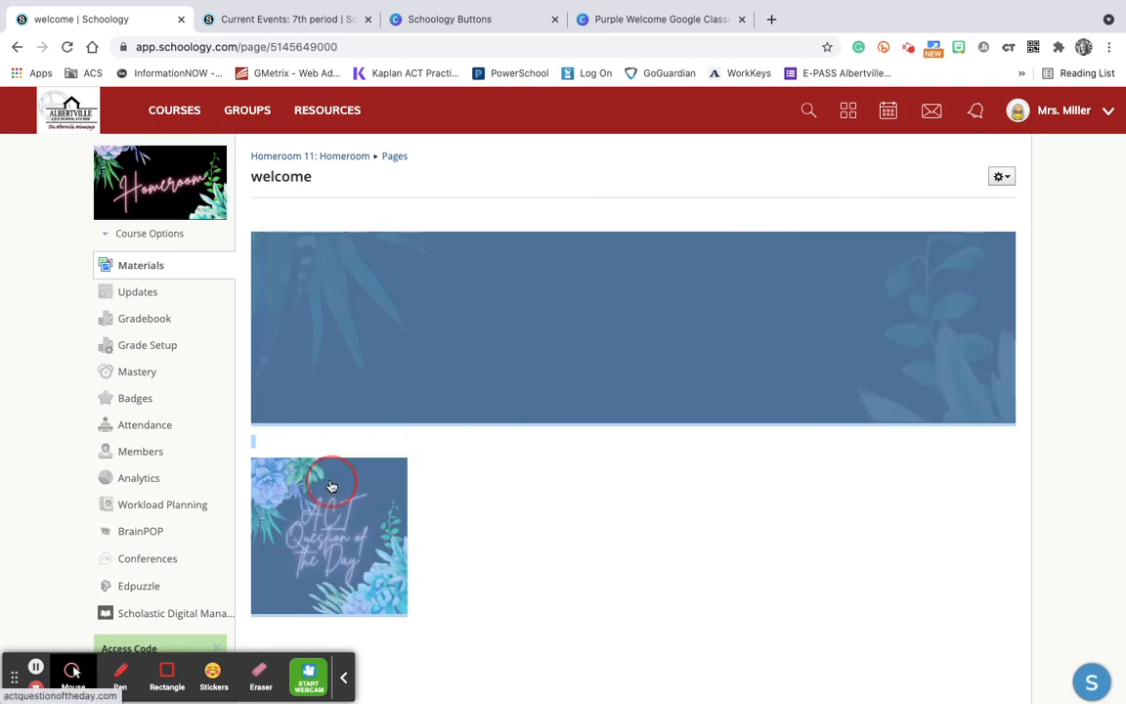
{"action": "left_click", "coordinate": [142, 300]}
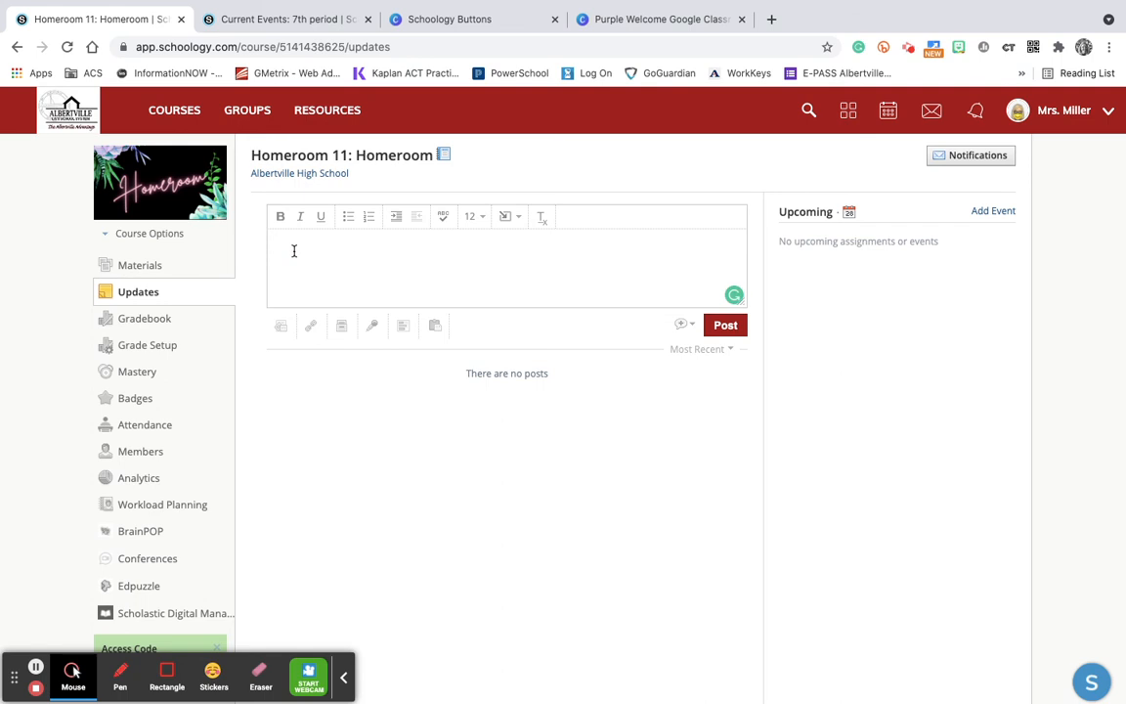
{"action": "right_click", "coordinate": [294, 251]}
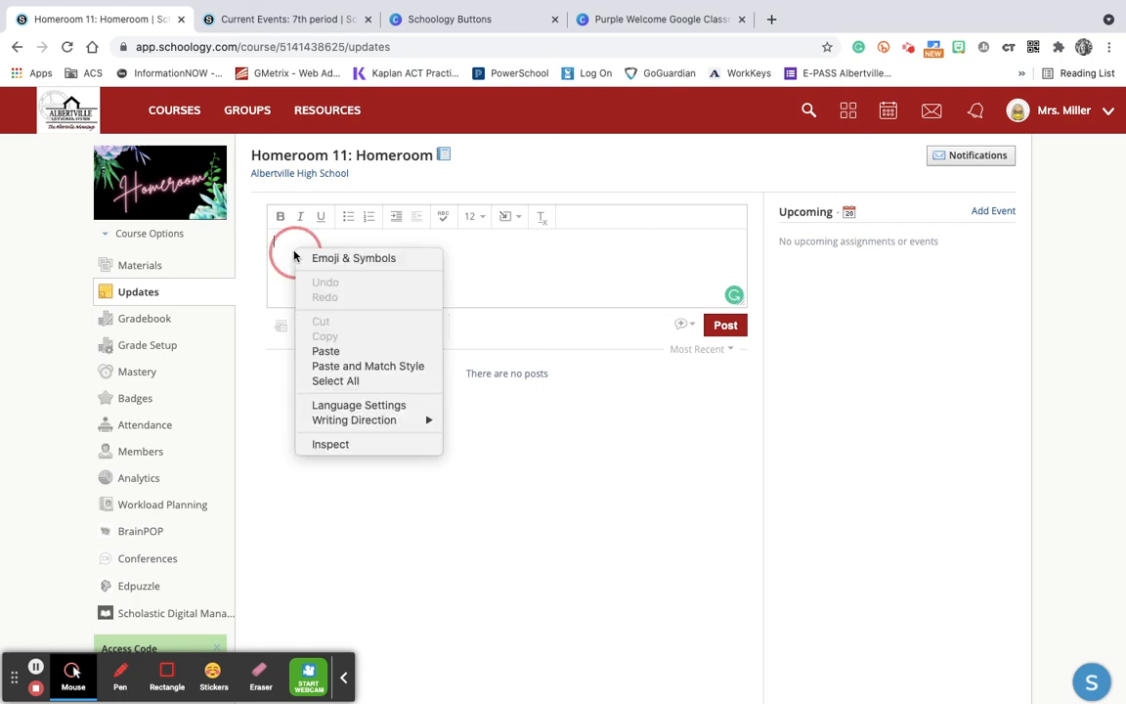
{"action": "left_click", "coordinate": [328, 354]}
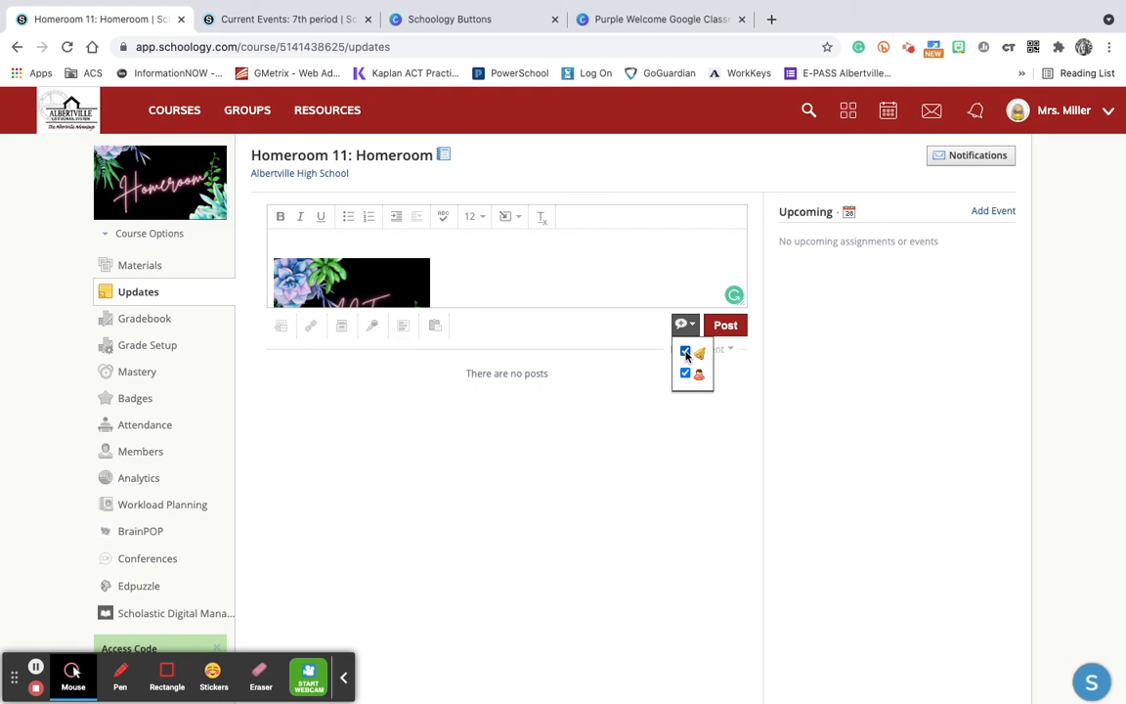
{"action": "left_click", "coordinate": [726, 328]}
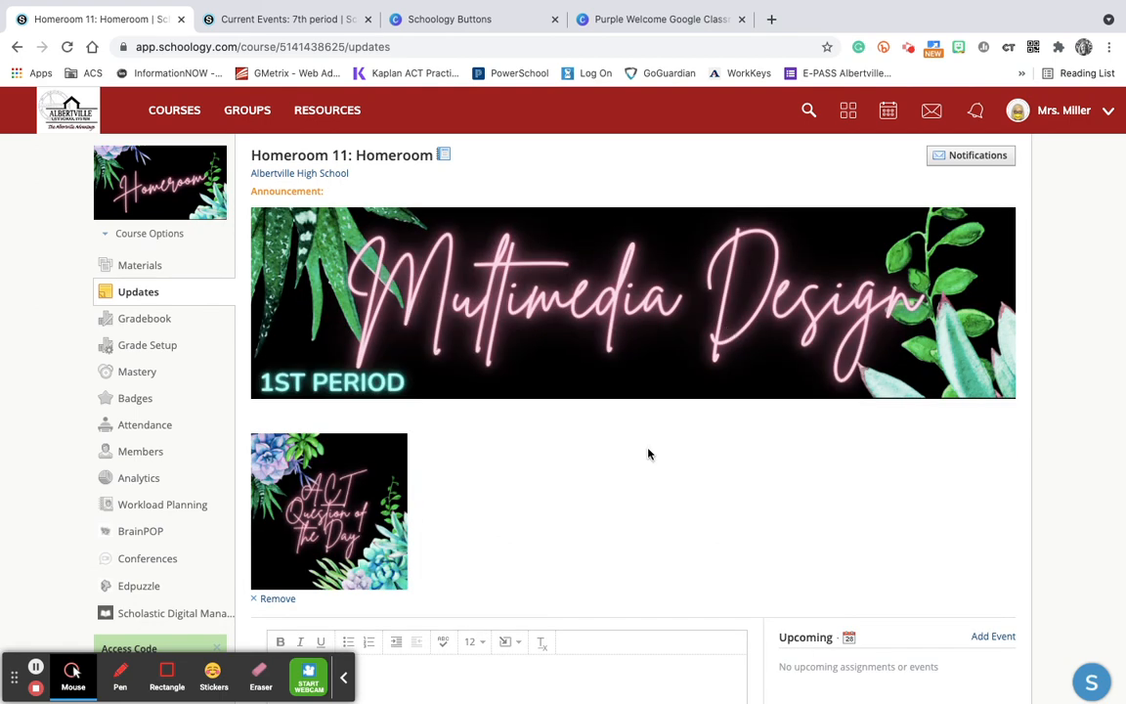
Delete the welcome page from the Homeroom course materials and view the announcement header and button above the materials list
{"action": "left_click", "coordinate": [139, 264]}
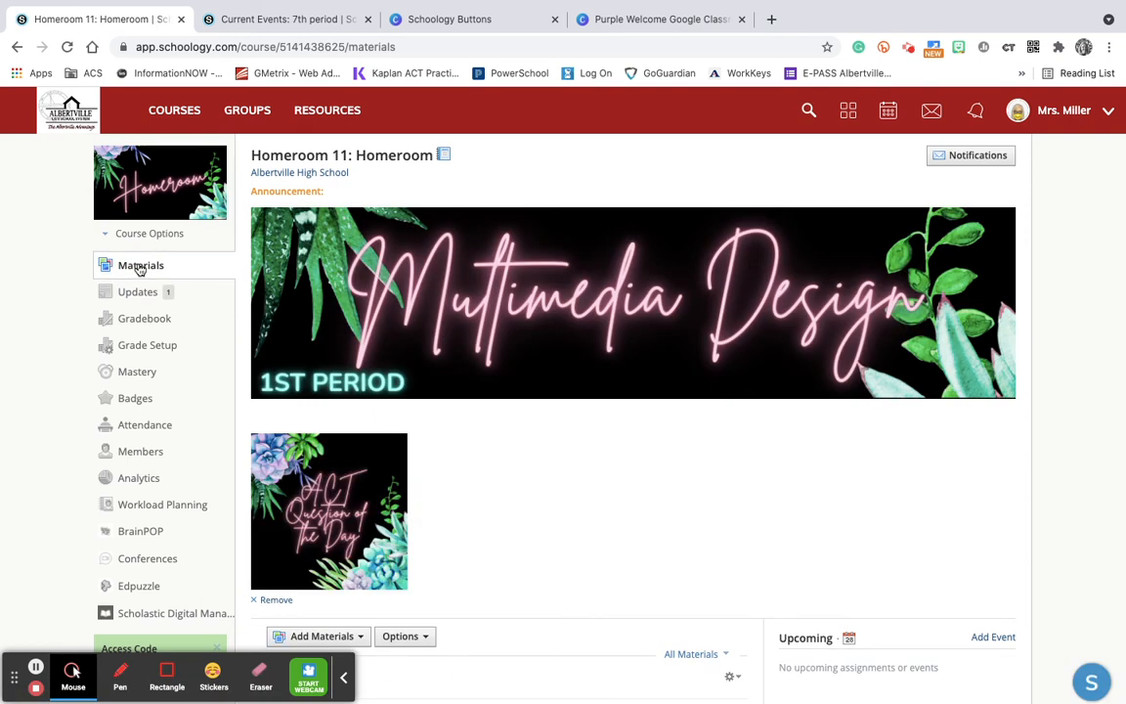
{"action": "scroll", "coordinate": [664, 525], "scroll_direction": "down", "scroll_amount": 3}
{"action": "scroll", "coordinate": [662, 528], "scroll_direction": "up", "scroll_amount": 2}
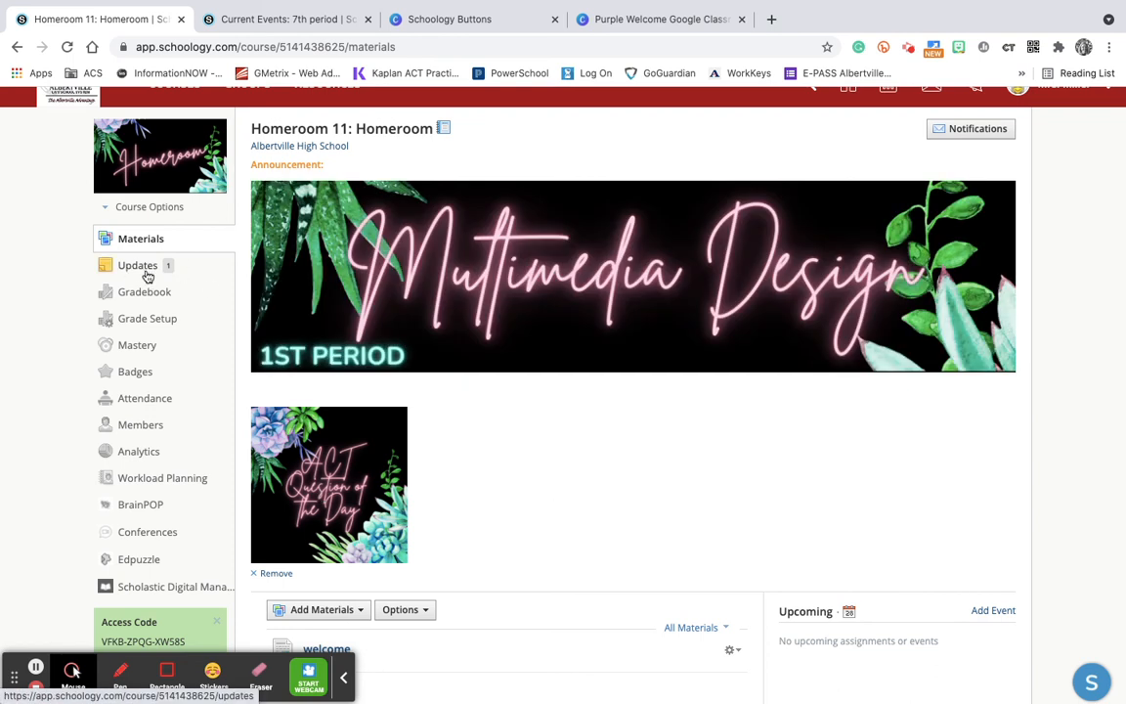
{"action": "scroll", "coordinate": [530, 408], "scroll_direction": "down", "scroll_amount": 3}
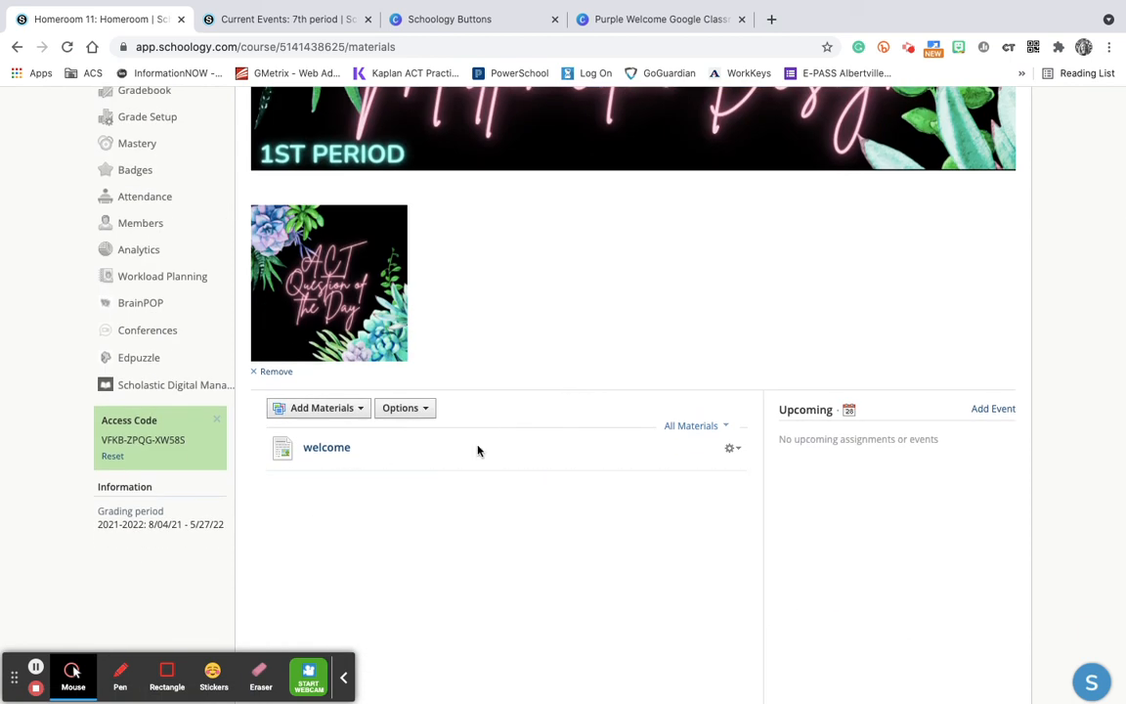
{"action": "scroll", "coordinate": [413, 254], "scroll_direction": "up", "scroll_amount": 1}
{"action": "scroll", "coordinate": [413, 255], "scroll_direction": "down", "scroll_amount": 1}
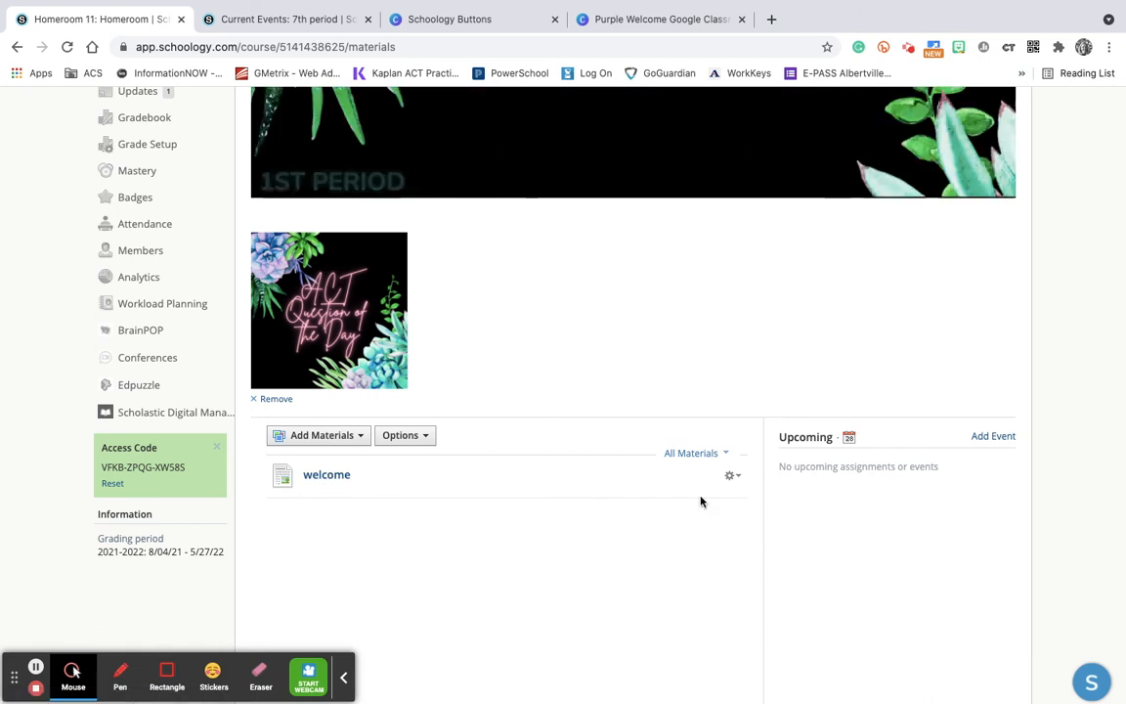
{"action": "left_click", "coordinate": [734, 476]}
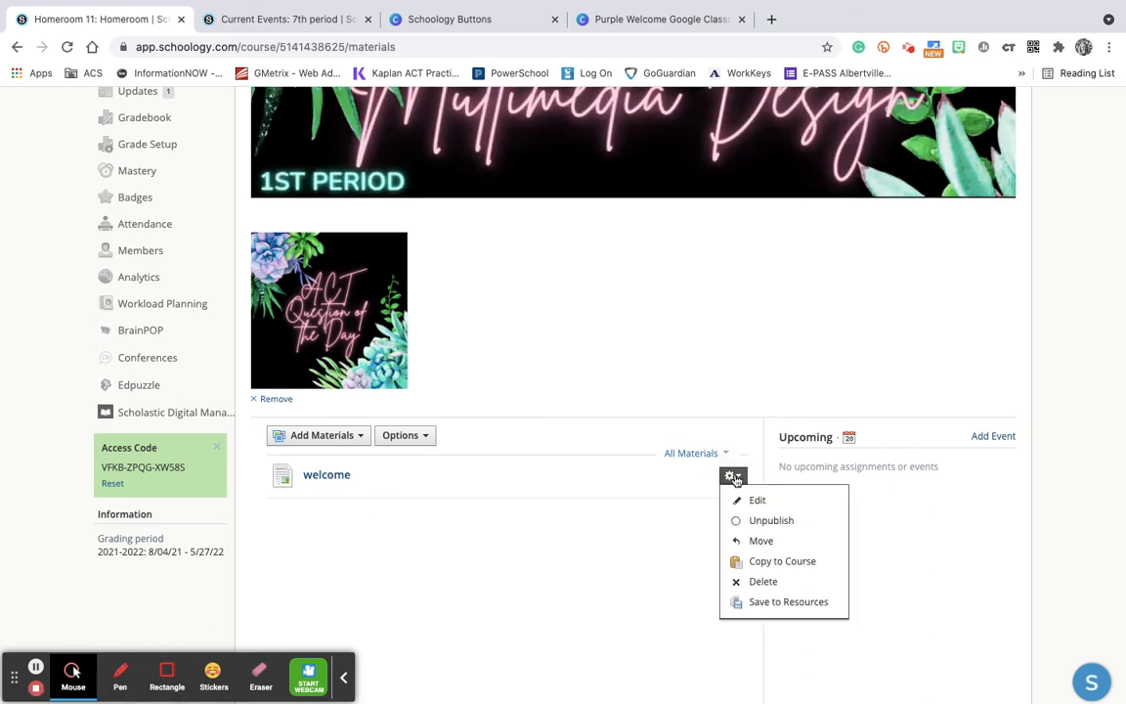
{"action": "left_click", "coordinate": [763, 582]}
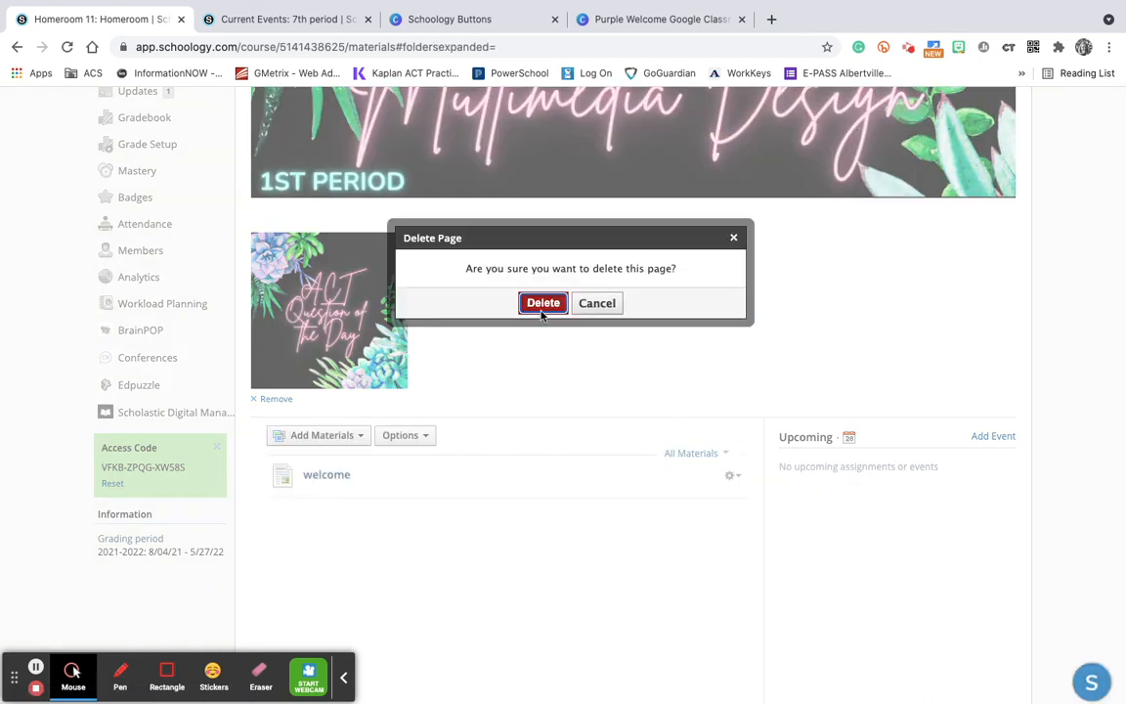
{"action": "left_click", "coordinate": [543, 304]}
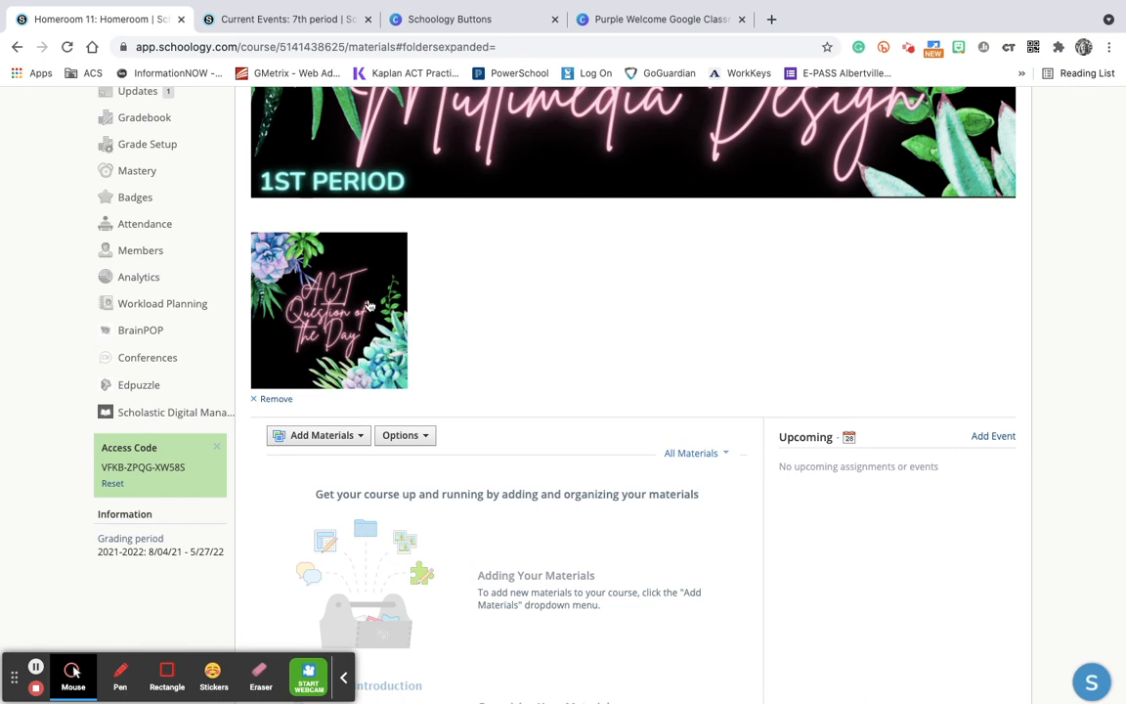
{"action": "scroll", "coordinate": [370, 306], "scroll_direction": "up", "scroll_amount": 4}
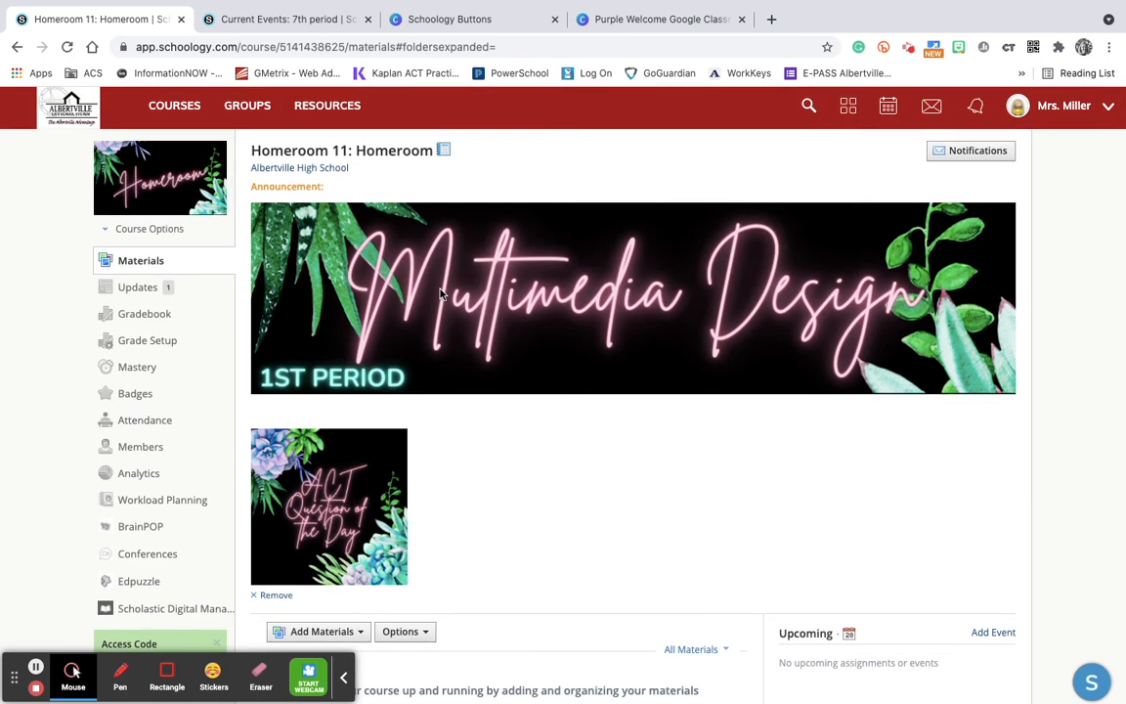